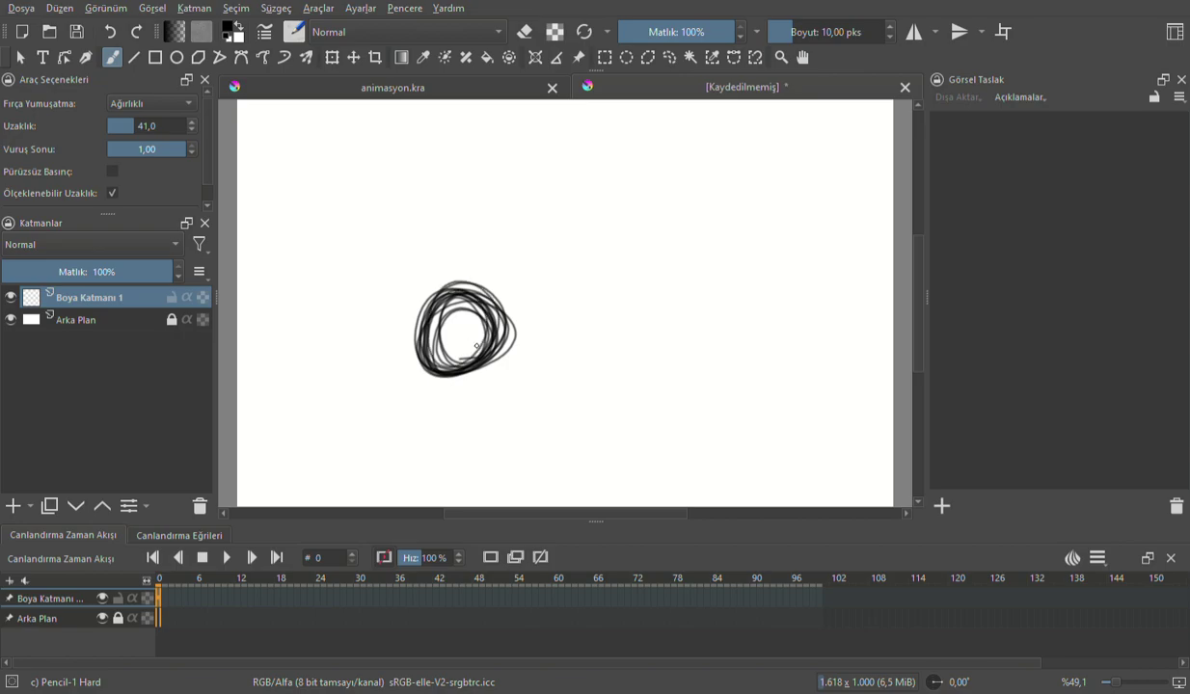
Sketch the neck, sloping shoulder line, shoulder circles, rounded chest and arm guides below the rough head.
scroll(459, 279, down, 1)
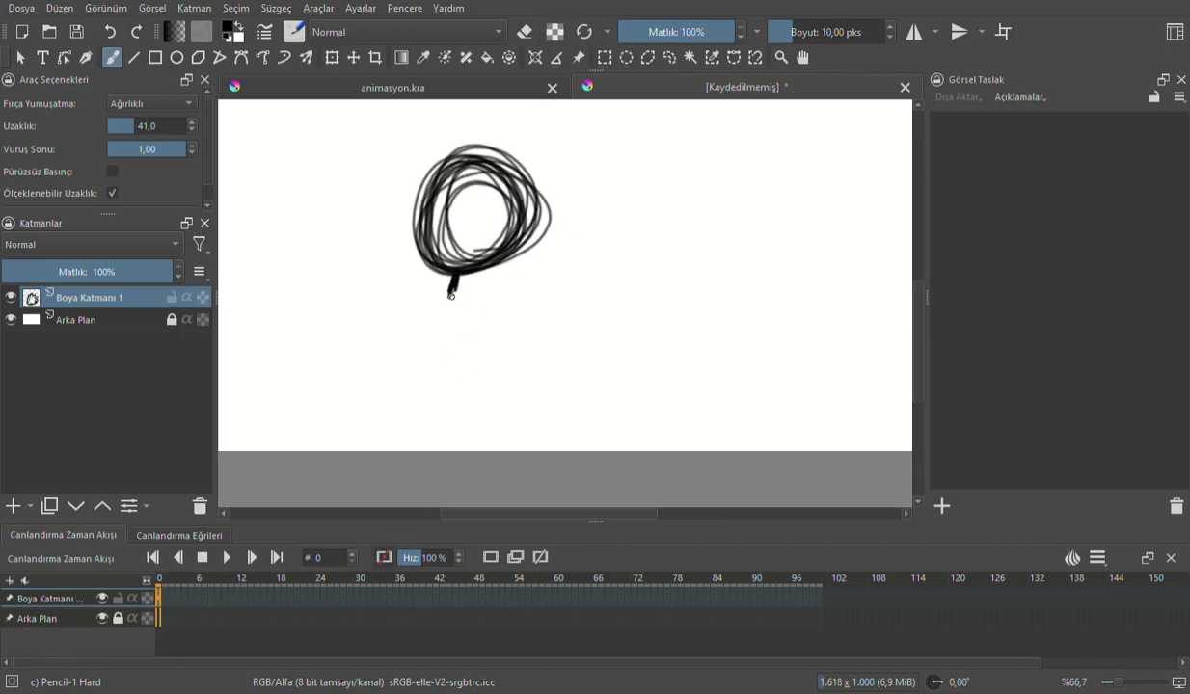
drag(501, 314, 382, 287)
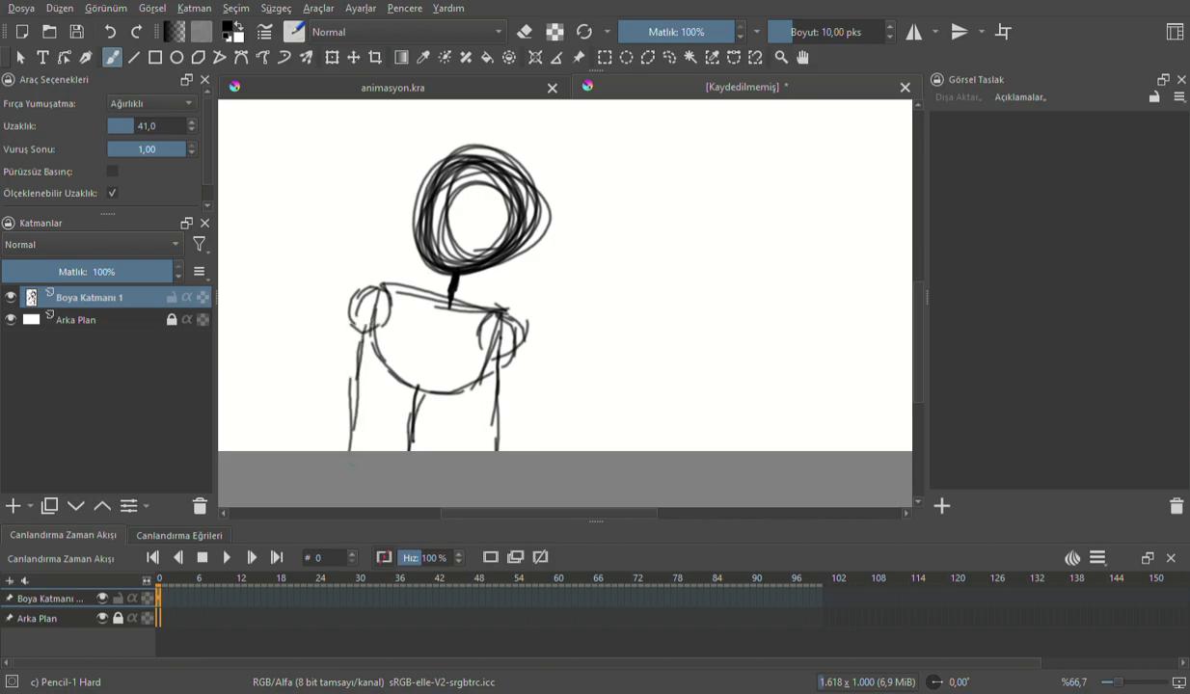
Set the opacity of the sketch layer Boya Katmanı 1 to 50% and add a new paint layer above it.
mouse_move(104, 271)
mouse_down()
mouse_move(92, 274)
mouse_move(97, 292)
mouse_up()
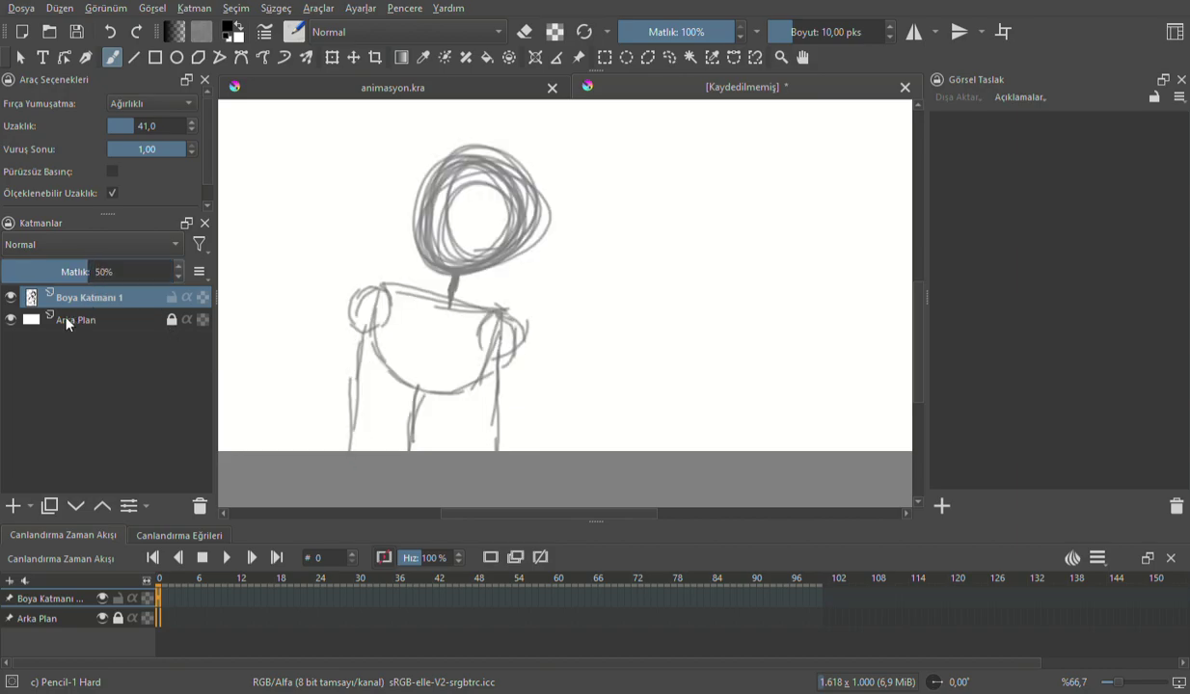
click(10, 582)
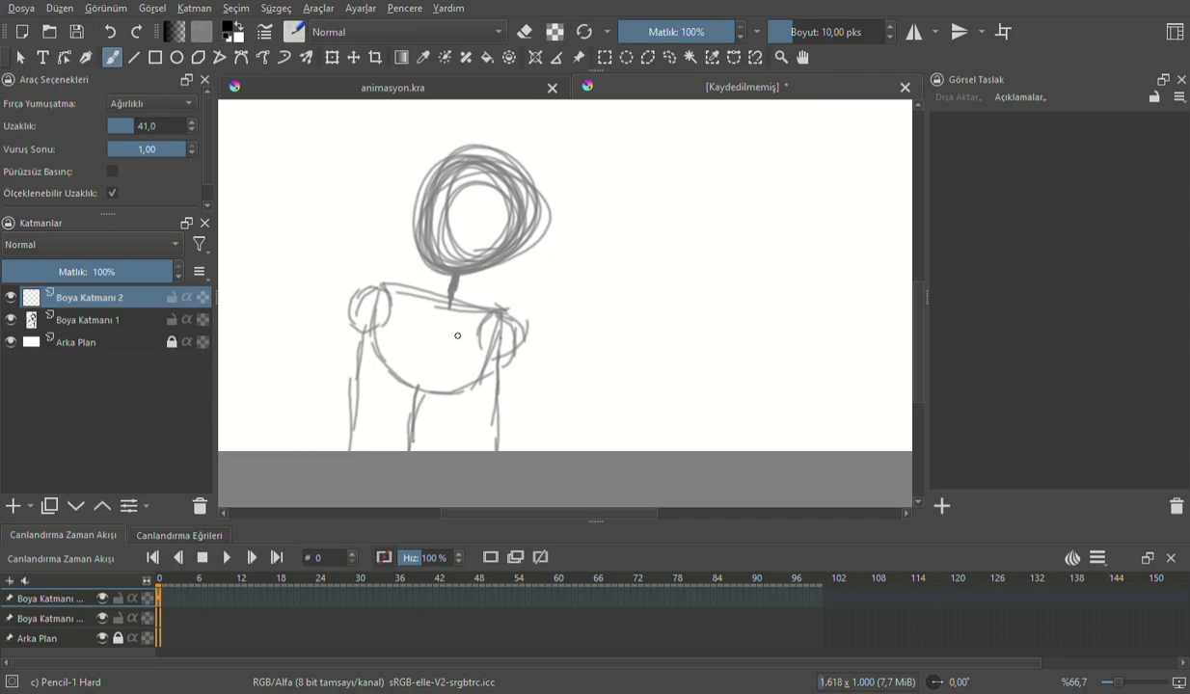
Try to ink a curved jawline along the lower edge of the head sketch on the new layer.
scroll(477, 319, up, 1)
scroll(476, 319, down, 2)
scroll(461, 298, up, 3)
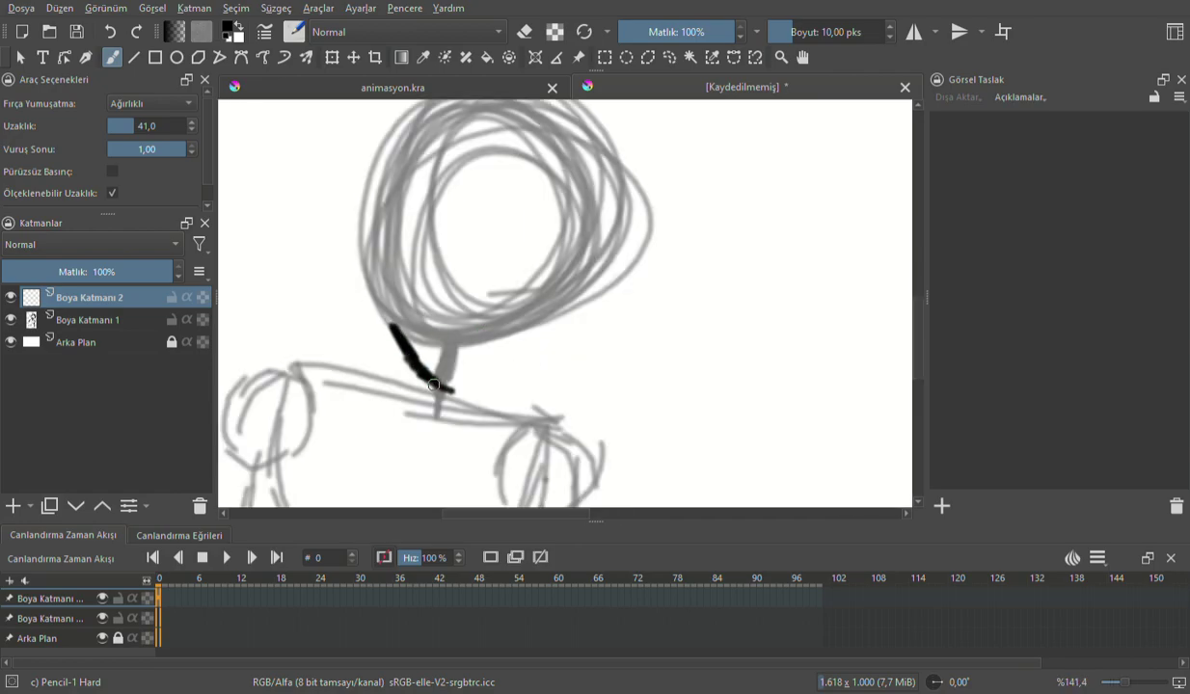
drag(540, 365, 550, 339)
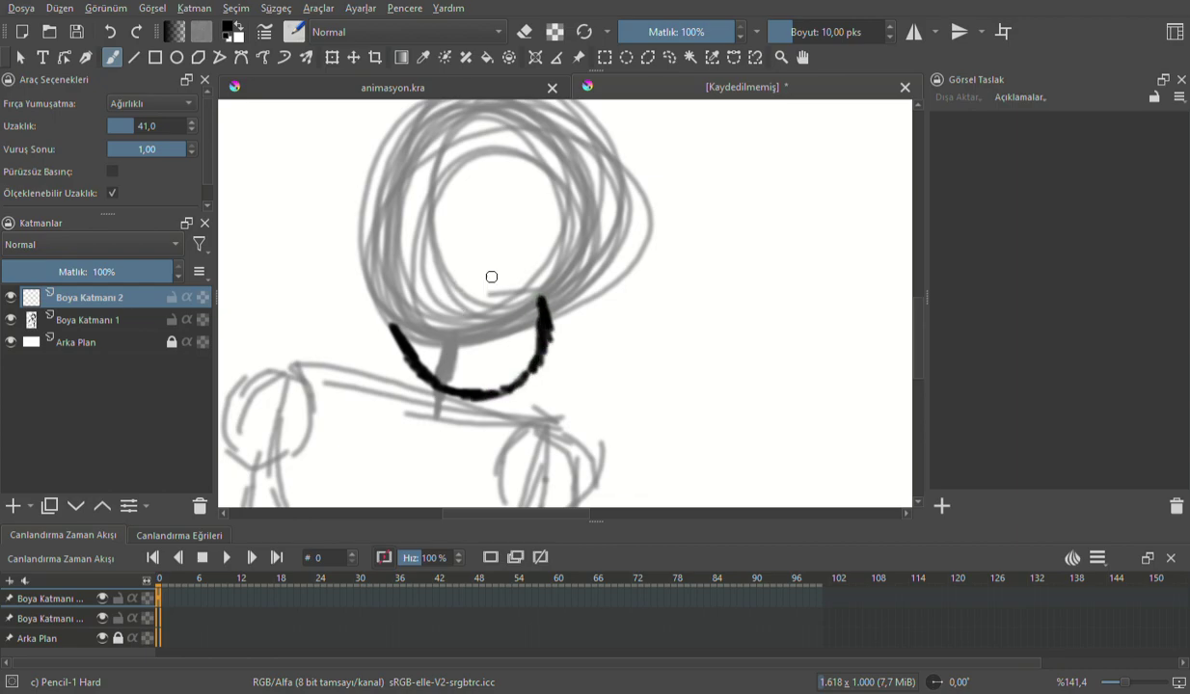
click(114, 32)
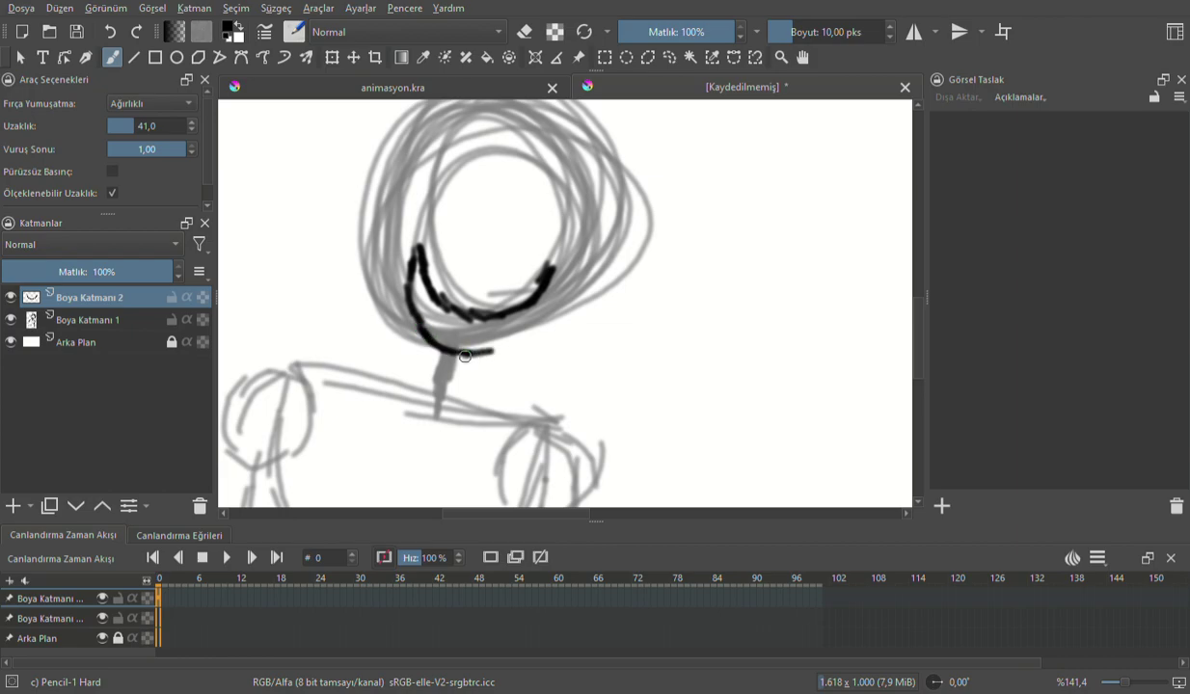
Ink the lower curve of the crescent mouth and an arched nose with short downward strokes above it.
scroll(461, 275, down, 1)
scroll(462, 188, up, 2)
scroll(464, 334, up, 1)
mouse_move(450, 369)
mouse_down()
mouse_move(494, 325)
mouse_move(532, 317)
mouse_move(551, 330)
mouse_move(561, 376)
mouse_move(528, 306)
mouse_move(492, 325)
mouse_move(491, 359)
mouse_move(502, 333)
mouse_move(486, 370)
mouse_up()
drag(526, 307, 528, 376)
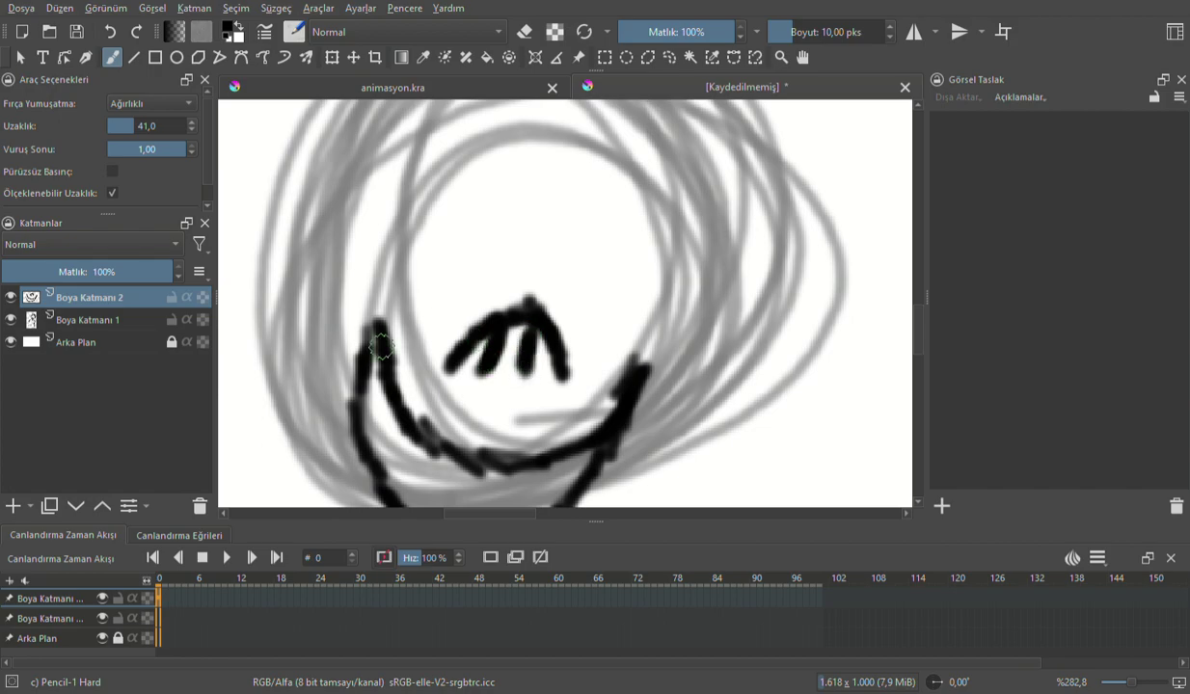
Set the brush size to 6 px and ink a zigzag row of upper teeth along the mouth's upper curve.
scroll(512, 393, up, 2)
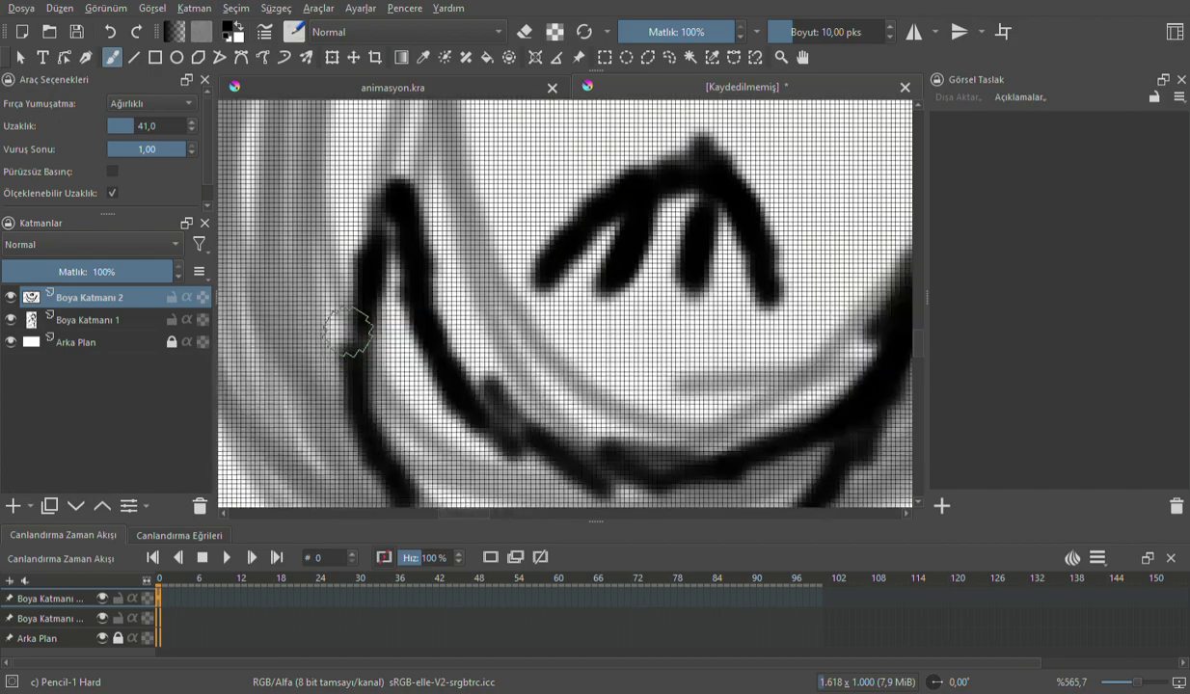
click(888, 39)
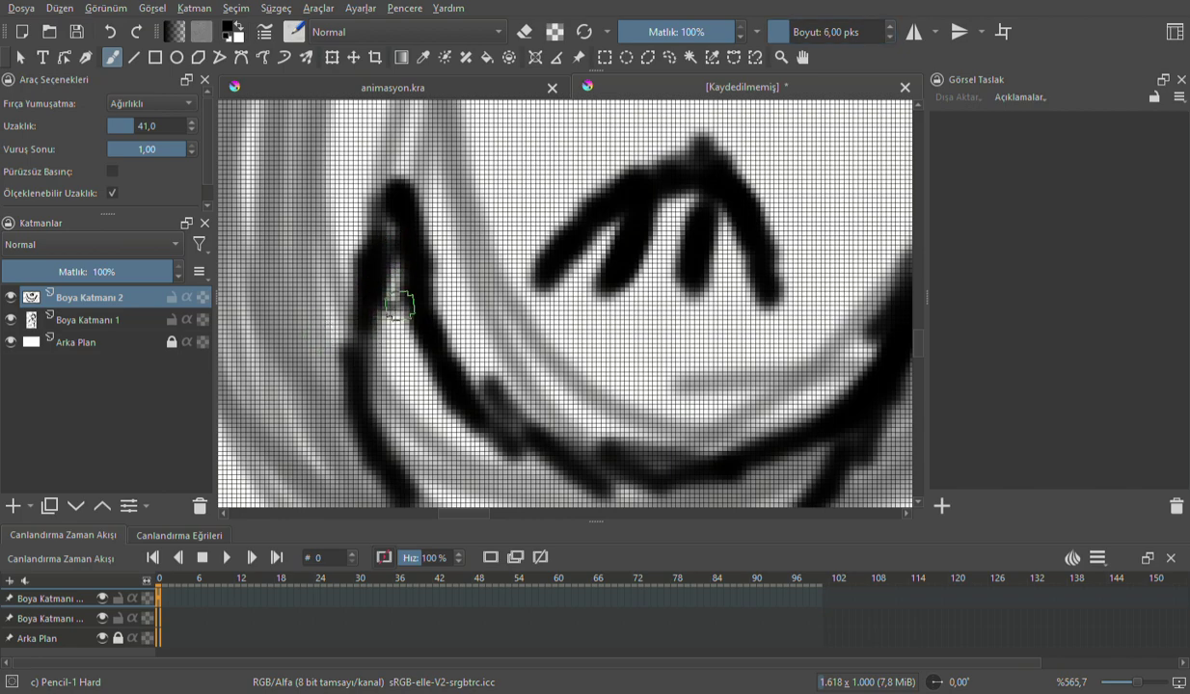
mouse_move(400, 299)
mouse_down()
mouse_move(385, 326)
mouse_move(413, 339)
mouse_move(393, 380)
mouse_move(422, 365)
mouse_move(421, 378)
mouse_move(409, 372)
mouse_move(411, 358)
mouse_move(421, 417)
mouse_move(450, 411)
mouse_move(446, 455)
mouse_move(478, 427)
mouse_move(470, 383)
mouse_move(475, 428)
mouse_move(501, 404)
mouse_move(505, 447)
mouse_move(530, 421)
mouse_move(534, 459)
mouse_move(558, 440)
mouse_move(576, 445)
mouse_move(556, 436)
mouse_move(572, 479)
mouse_move(598, 449)
mouse_move(615, 482)
mouse_move(630, 446)
mouse_move(647, 484)
mouse_move(666, 450)
mouse_move(688, 475)
mouse_move(705, 446)
mouse_up()
scroll(451, 449, down, 3)
scroll(535, 415, down, 2)
scroll(516, 469, up, 2)
scroll(490, 381, up, 2)
scroll(714, 453, down, 3)
scroll(856, 474, up, 3)
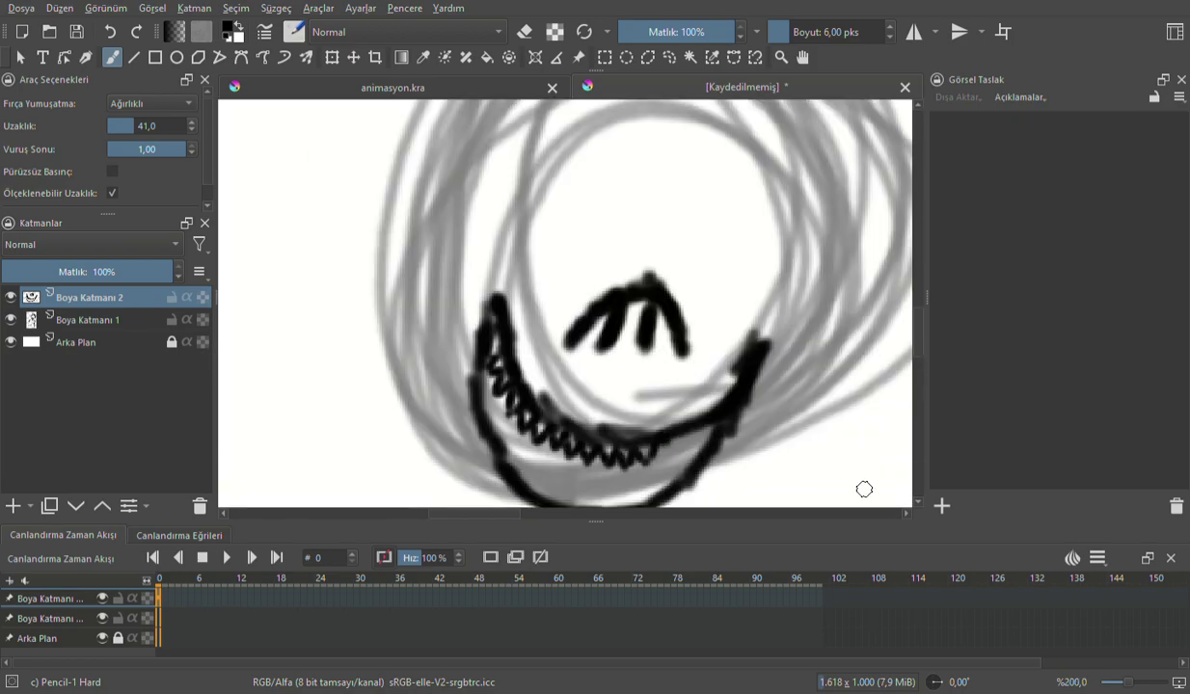
scroll(563, 442, up, 1)
mouse_move(493, 404)
mouse_down()
mouse_move(521, 435)
mouse_move(559, 375)
mouse_move(578, 397)
mouse_move(606, 356)
mouse_move(631, 378)
mouse_move(648, 346)
mouse_up()
scroll(620, 391, down, 3)
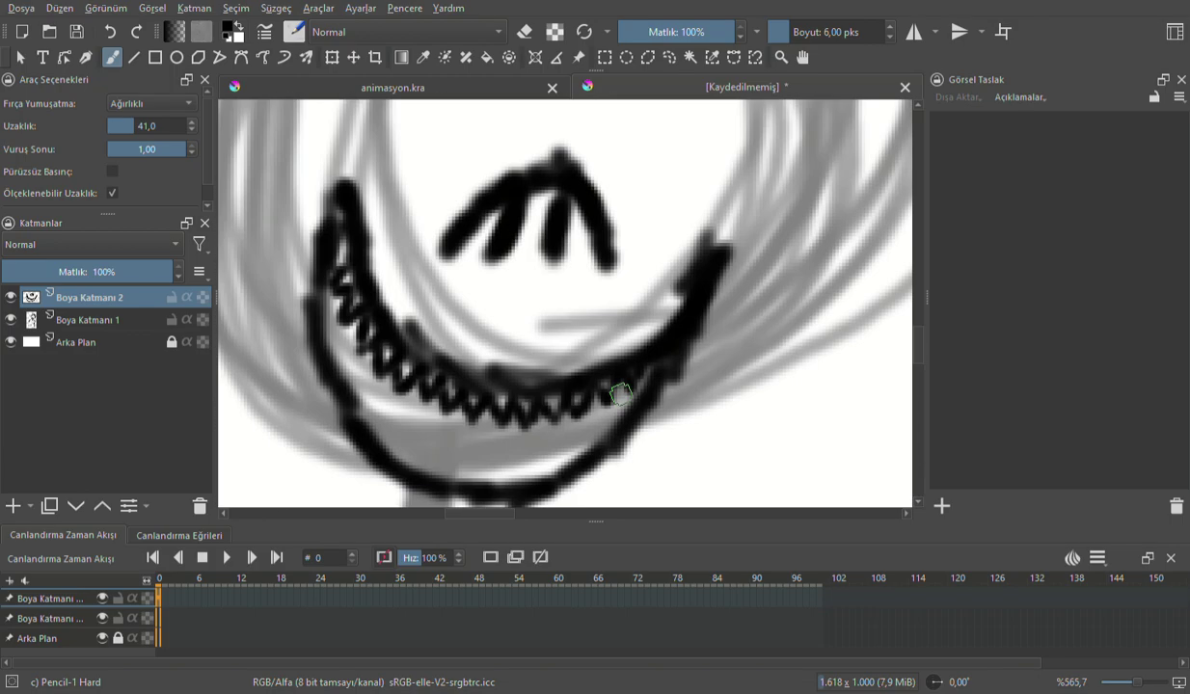
Ink a lower gum line with small teeth along the inside of the mouth's lower curve.
scroll(393, 358, up, 1)
mouse_move(401, 296)
mouse_down()
mouse_move(409, 352)
mouse_move(512, 468)
mouse_move(570, 474)
mouse_move(629, 452)
mouse_move(686, 410)
mouse_up()
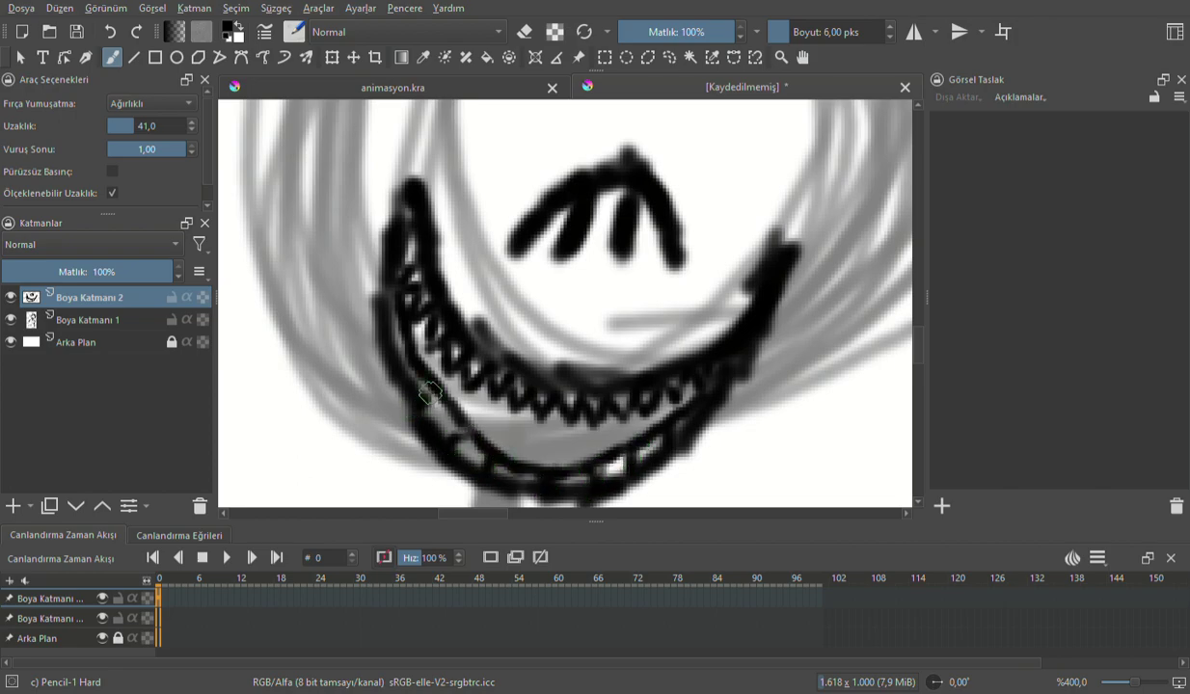
Fill the open area of the mouth between the upper and lower teeth with black.
scroll(396, 330, down, 3)
scroll(369, 337, up, 2)
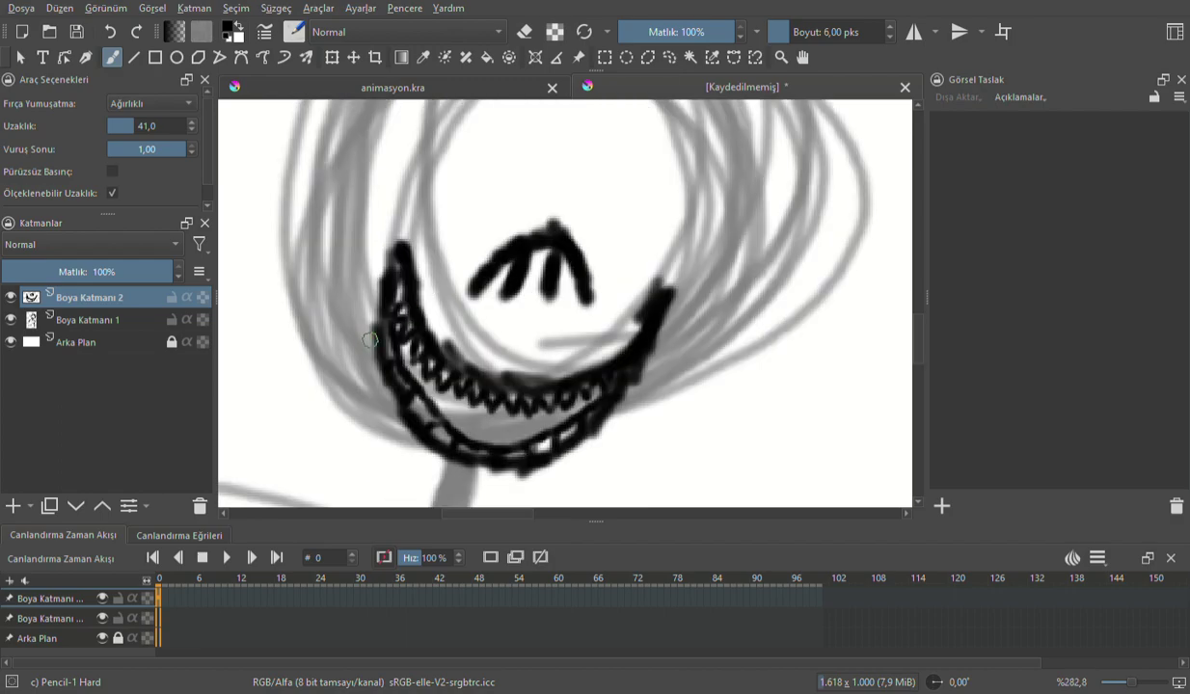
right_click(396, 356)
click(662, 256)
click(487, 57)
click(444, 411)
click(426, 364)
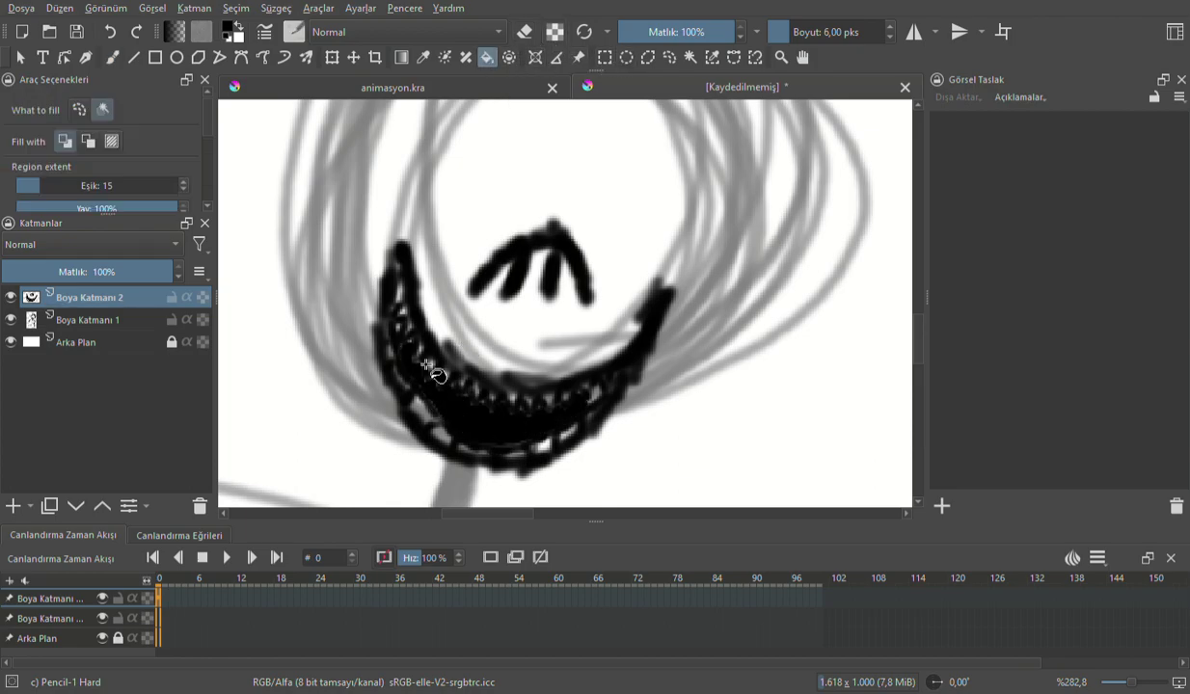
Set the freehand brush size to 10 px and ink the oval face outline upward from both mouth corners.
scroll(714, 321, down, 2)
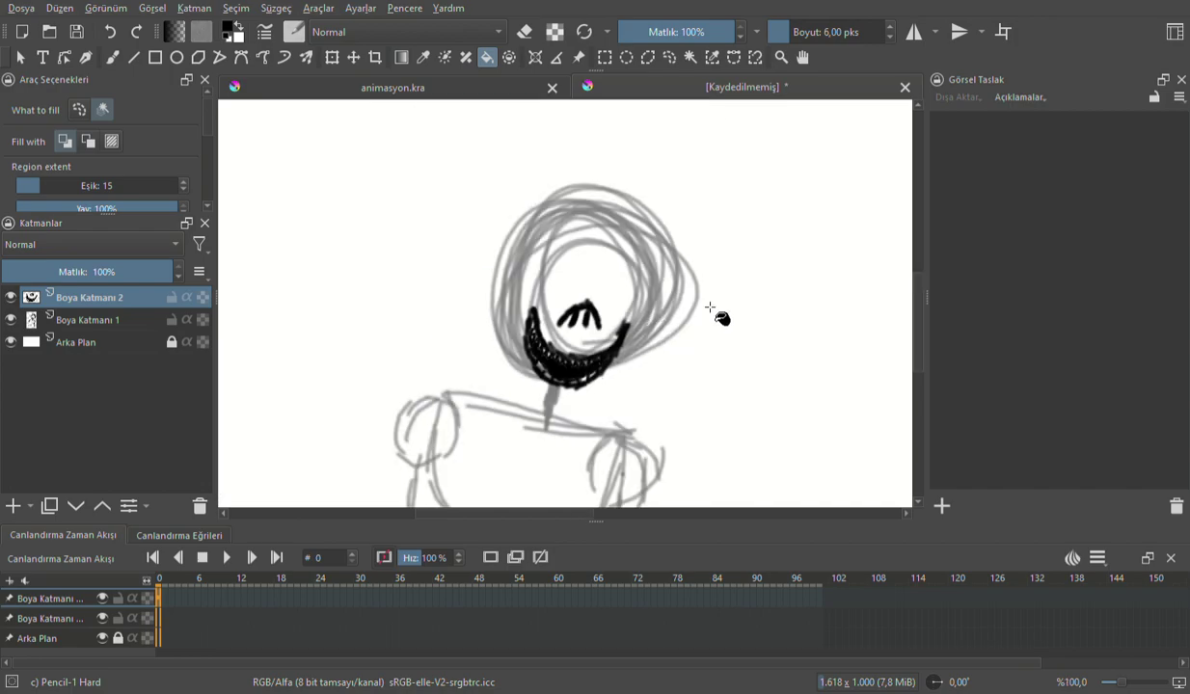
click(890, 27)
click(890, 27)
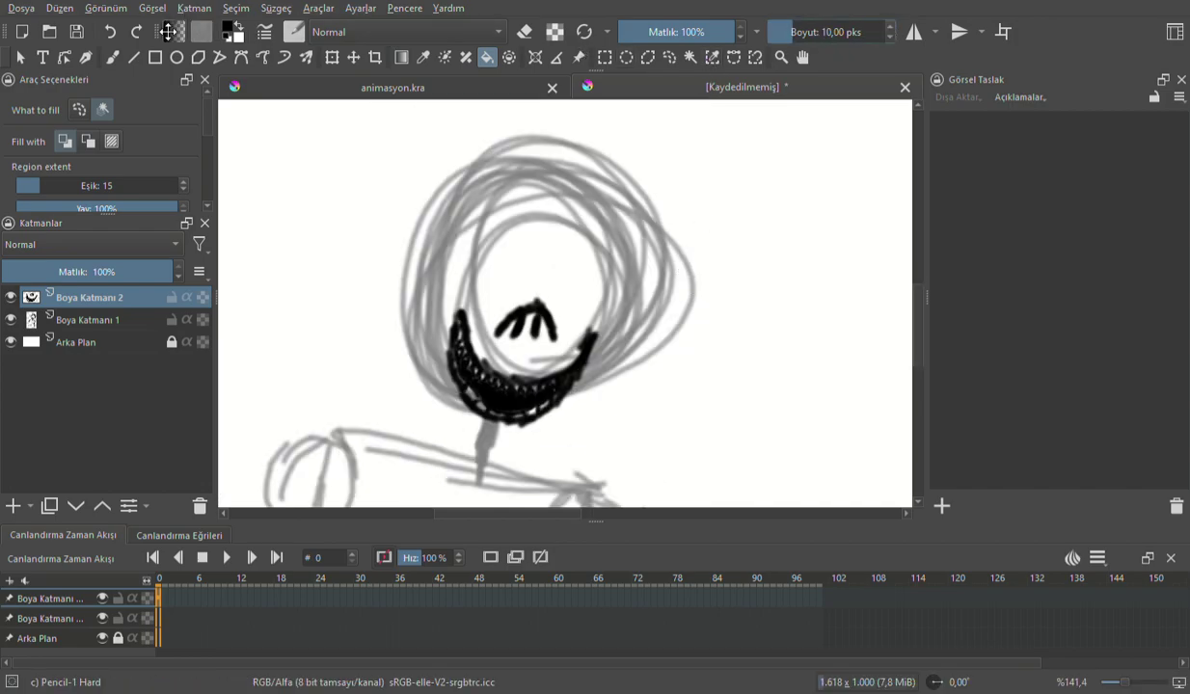
click(112, 57)
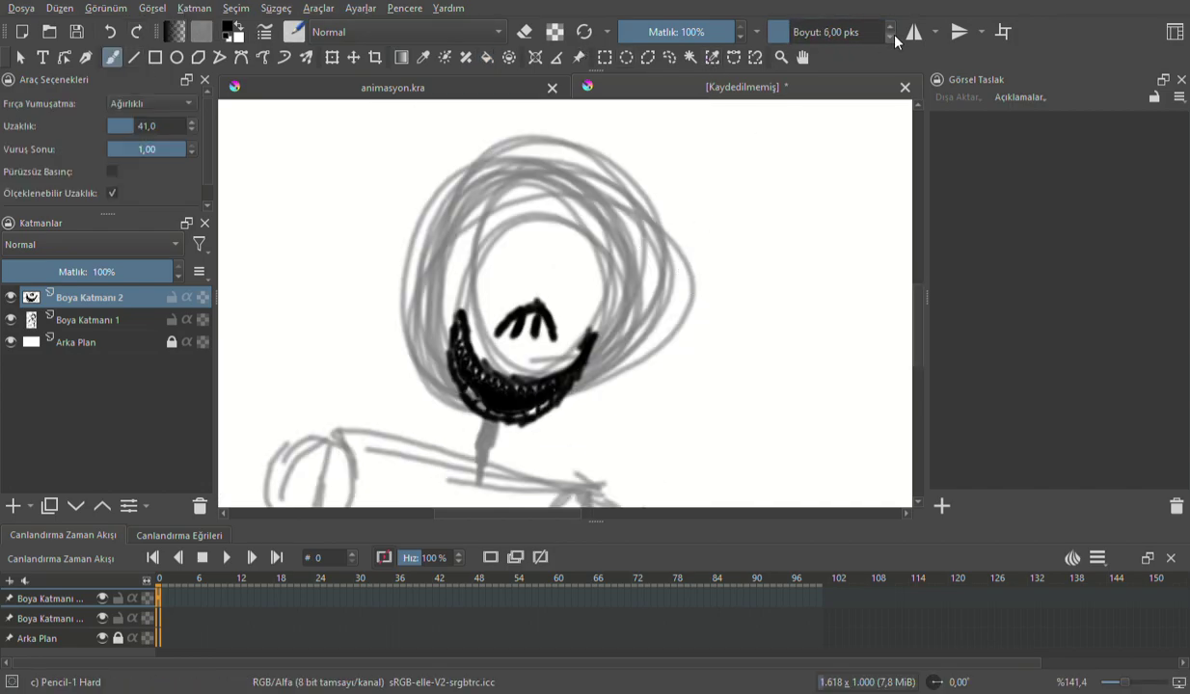
scroll(728, 207, up, 1)
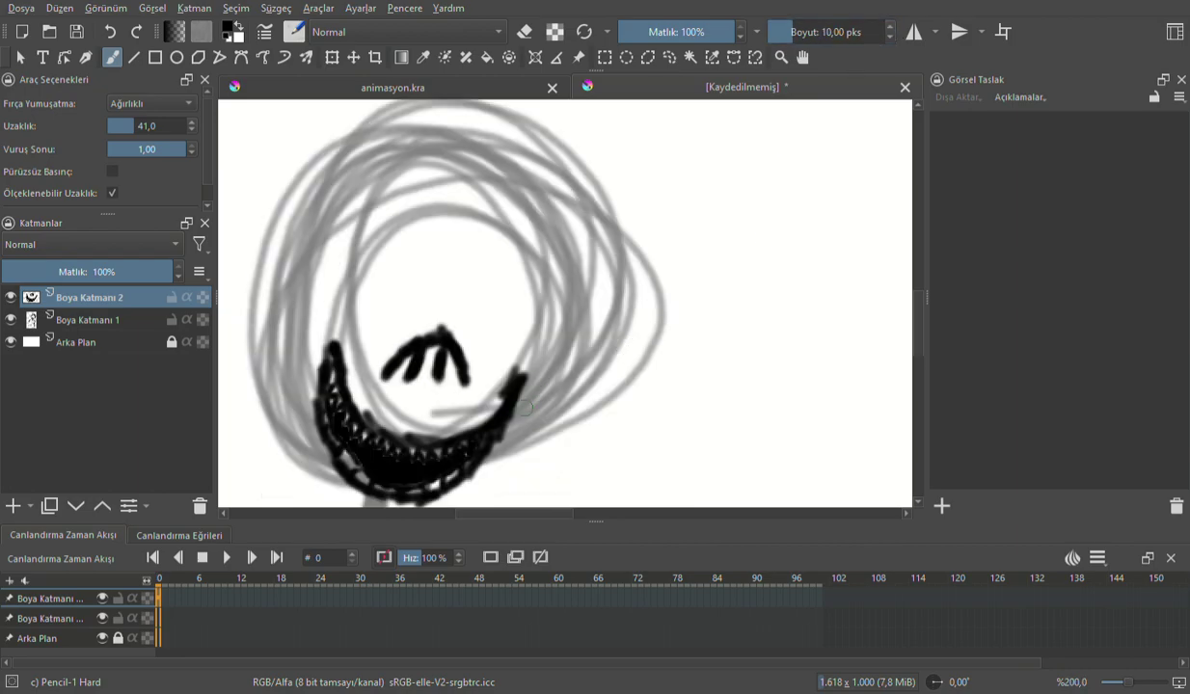
scroll(521, 407, up, 1)
mouse_move(496, 366)
mouse_down()
mouse_move(526, 357)
mouse_move(520, 378)
mouse_move(564, 231)
mouse_move(555, 234)
mouse_move(555, 185)
mouse_move(562, 202)
mouse_move(520, 132)
mouse_move(494, 115)
mouse_up()
scroll(463, 164, down, 4)
scroll(421, 196, up, 2)
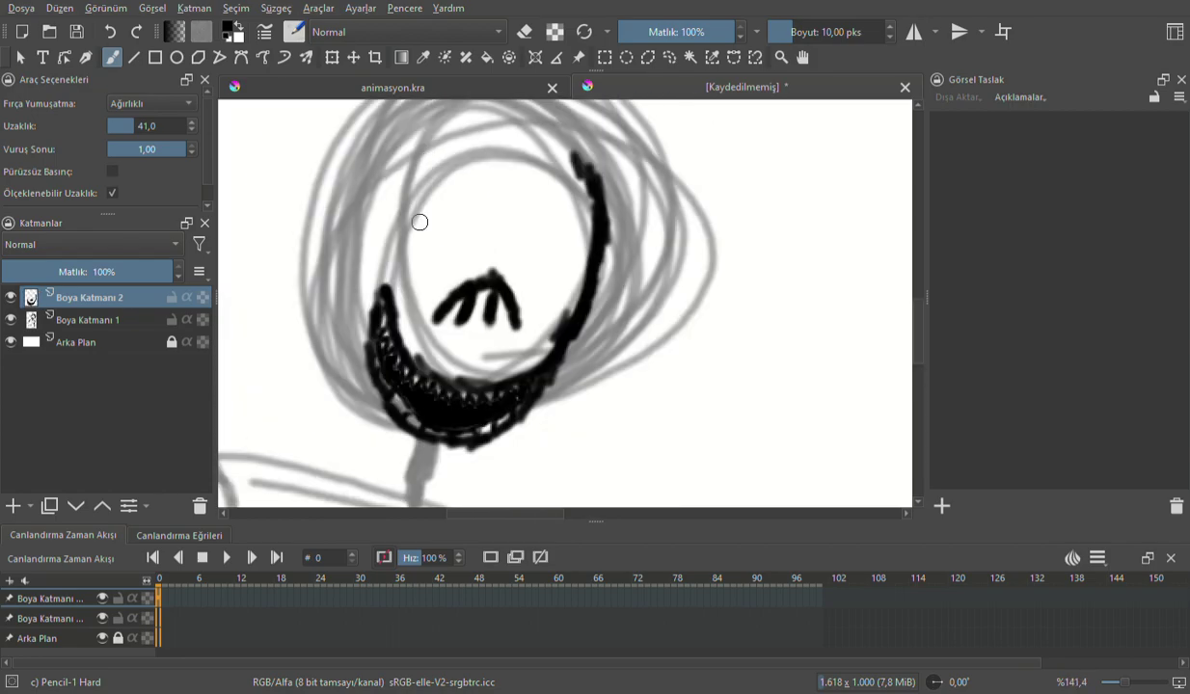
mouse_move(377, 293)
mouse_down()
mouse_move(386, 244)
mouse_move(389, 265)
mouse_move(427, 192)
mouse_move(471, 154)
mouse_move(543, 145)
mouse_up()
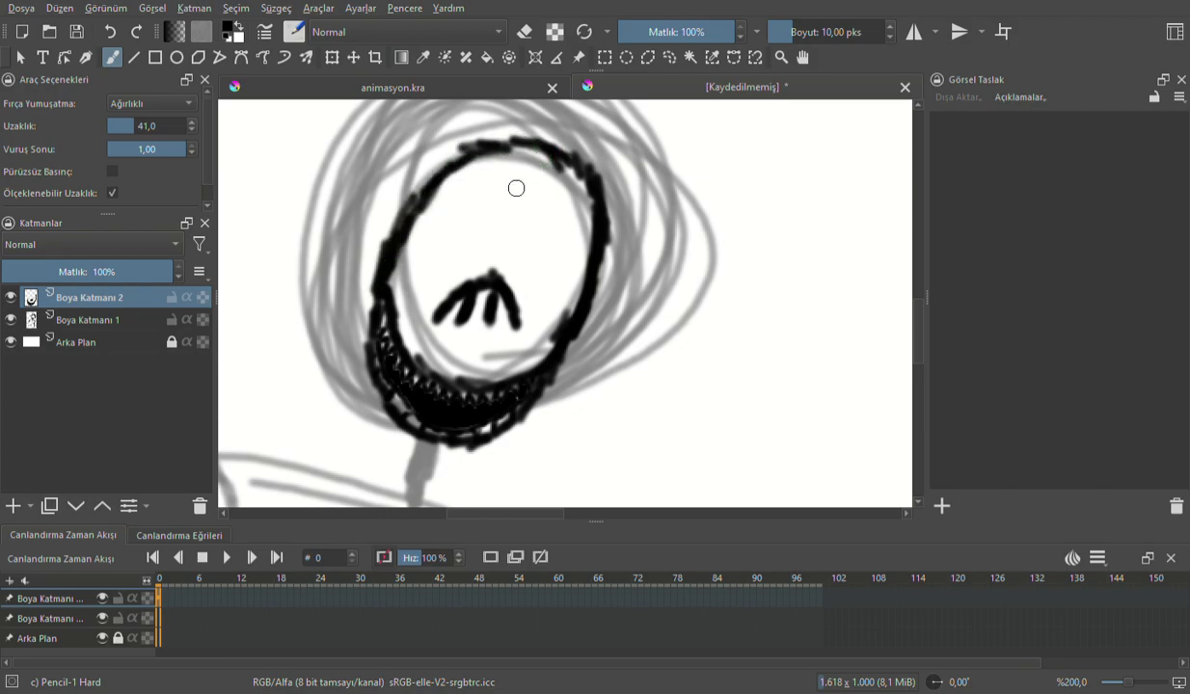
Ink two solid black oval eyes above the nose.
scroll(516, 188, up, 1)
scroll(425, 253, up, 1)
mouse_move(453, 222)
mouse_down()
mouse_move(471, 228)
mouse_move(433, 226)
mouse_move(473, 204)
mouse_move(426, 240)
mouse_up()
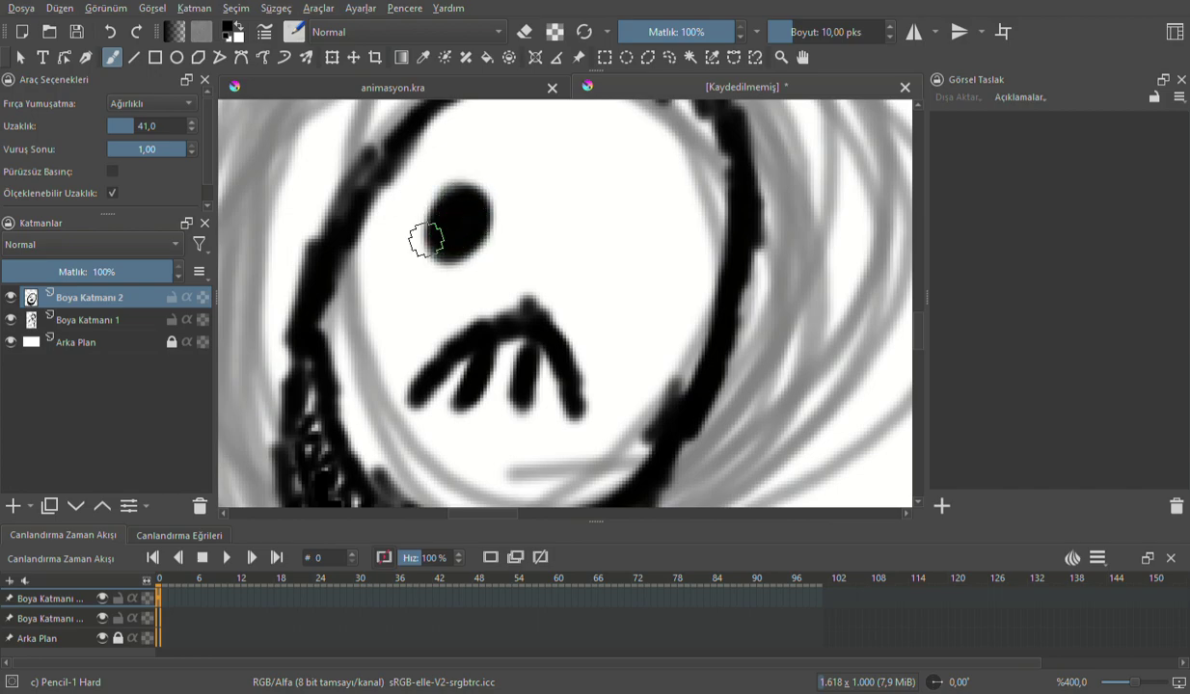
scroll(583, 281, down, 1)
scroll(598, 281, up, 1)
mouse_move(587, 268)
mouse_down()
mouse_move(612, 240)
mouse_move(592, 269)
mouse_move(621, 280)
mouse_move(619, 250)
mouse_move(602, 280)
mouse_move(607, 245)
mouse_move(524, 220)
mouse_move(499, 157)
mouse_up()
Ink the jagged, upright horn outline on the left of the head.
scroll(608, 246, down, 3)
scroll(588, 149, up, 2)
mouse_move(475, 297)
mouse_down()
mouse_move(430, 244)
mouse_move(421, 193)
mouse_move(469, 220)
mouse_move(504, 160)
mouse_up()
scroll(421, 193, down, 2)
scroll(468, 228, up, 1)
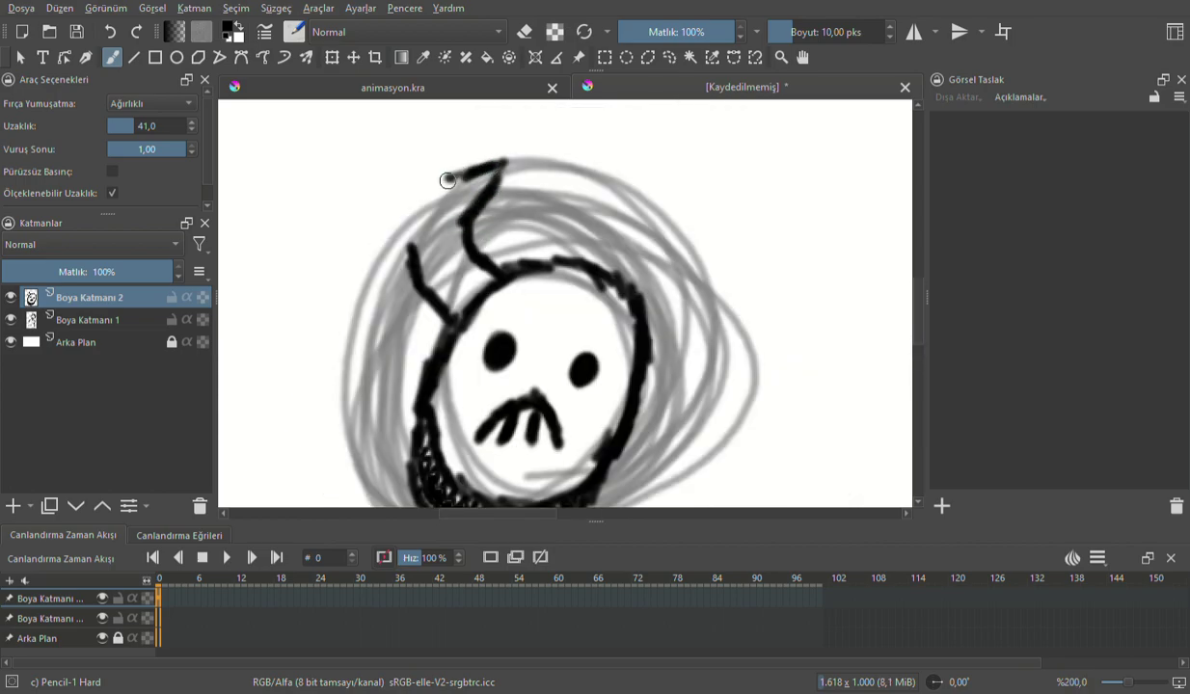
scroll(453, 166, down, 3)
drag(466, 263, 457, 164)
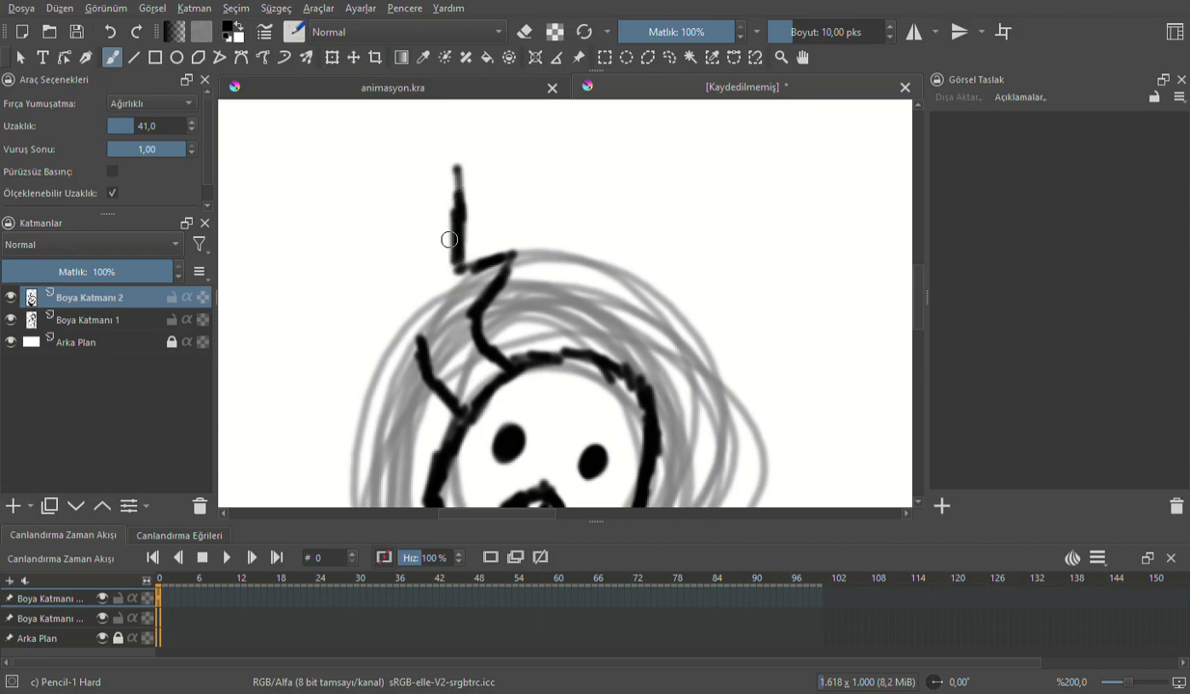
mouse_move(422, 344)
mouse_down()
mouse_move(348, 317)
mouse_move(407, 303)
mouse_move(383, 259)
mouse_move(370, 176)
mouse_move(378, 139)
mouse_move(323, 130)
mouse_move(398, 101)
mouse_move(459, 183)
mouse_up()
Ink the pointed, jagged horn outline on the right of the head.
scroll(465, 172, down, 2)
scroll(616, 297, up, 3)
mouse_move(434, 323)
mouse_down()
mouse_move(471, 279)
mouse_move(483, 315)
mouse_move(521, 238)
mouse_up()
mouse_move(474, 346)
mouse_down()
mouse_move(501, 331)
mouse_move(530, 248)
mouse_move(561, 298)
mouse_move(549, 191)
mouse_up()
mouse_move(512, 253)
mouse_down()
mouse_move(510, 207)
mouse_move(529, 159)
mouse_move(552, 211)
mouse_up()
Ink both sides of the neck below the jaw and close them with a base line.
scroll(536, 201, down, 3)
scroll(590, 306, up, 4)
mouse_move(524, 221)
mouse_down()
mouse_move(516, 285)
mouse_move(538, 317)
mouse_up()
drag(709, 275, 680, 362)
mouse_move(518, 296)
mouse_down()
mouse_move(545, 362)
mouse_move(567, 360)
mouse_move(546, 367)
mouse_move(636, 364)
mouse_move(623, 380)
mouse_move(681, 372)
mouse_up()
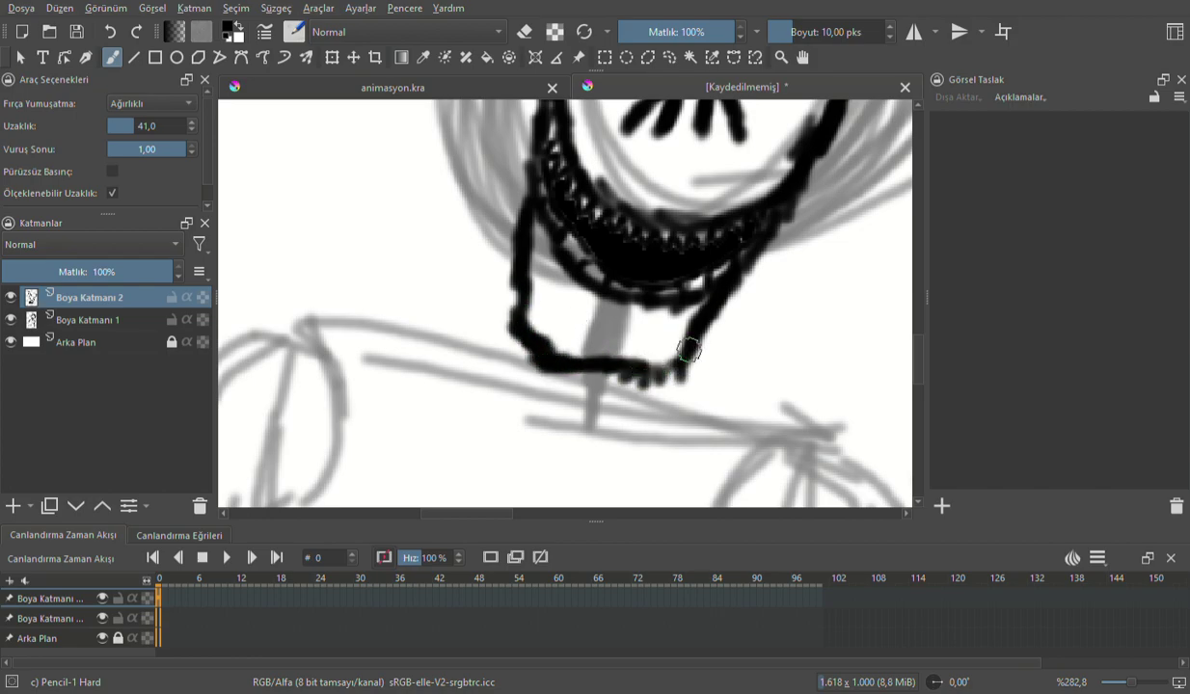
Ink the left shoulder from the neck and continue the line down the left side of the torso.
scroll(683, 342, down, 3)
scroll(709, 361, up, 3)
scroll(461, 290, down, 1)
mouse_move(471, 274)
mouse_down()
mouse_move(365, 291)
mouse_move(386, 262)
mouse_move(332, 288)
mouse_move(365, 281)
mouse_move(293, 326)
mouse_up()
scroll(428, 332, down, 4)
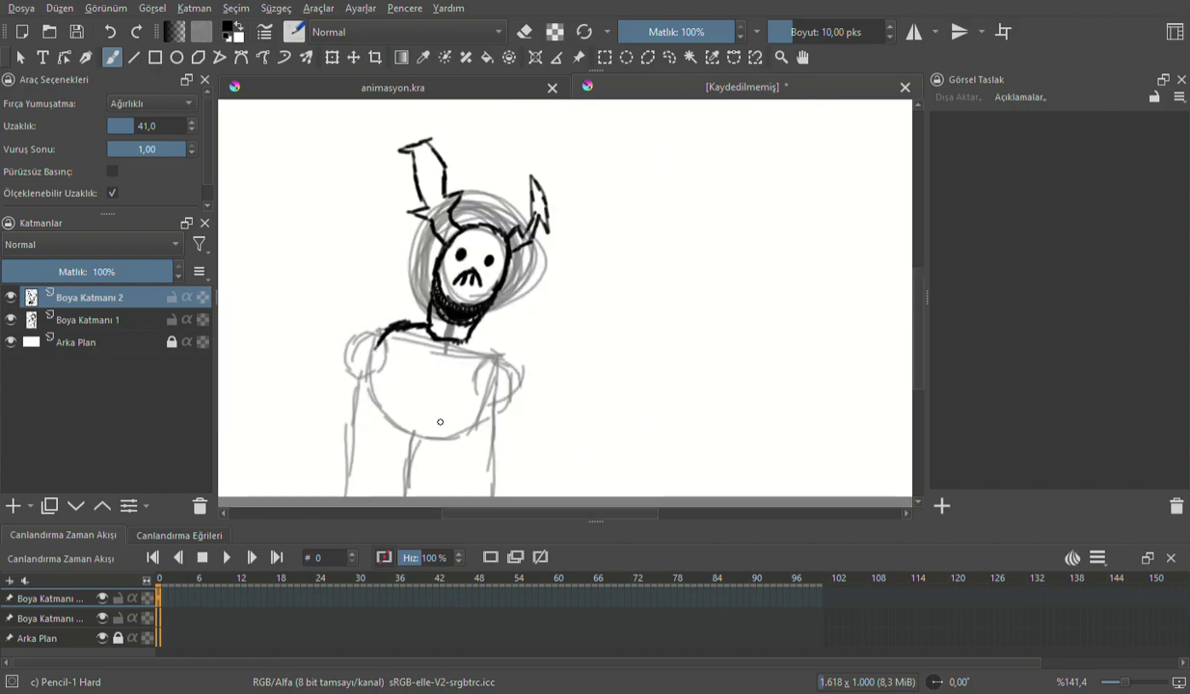
scroll(496, 364, up, 1)
mouse_move(370, 238)
mouse_down()
mouse_move(337, 377)
mouse_move(368, 442)
mouse_move(360, 433)
mouse_move(369, 482)
mouse_up()
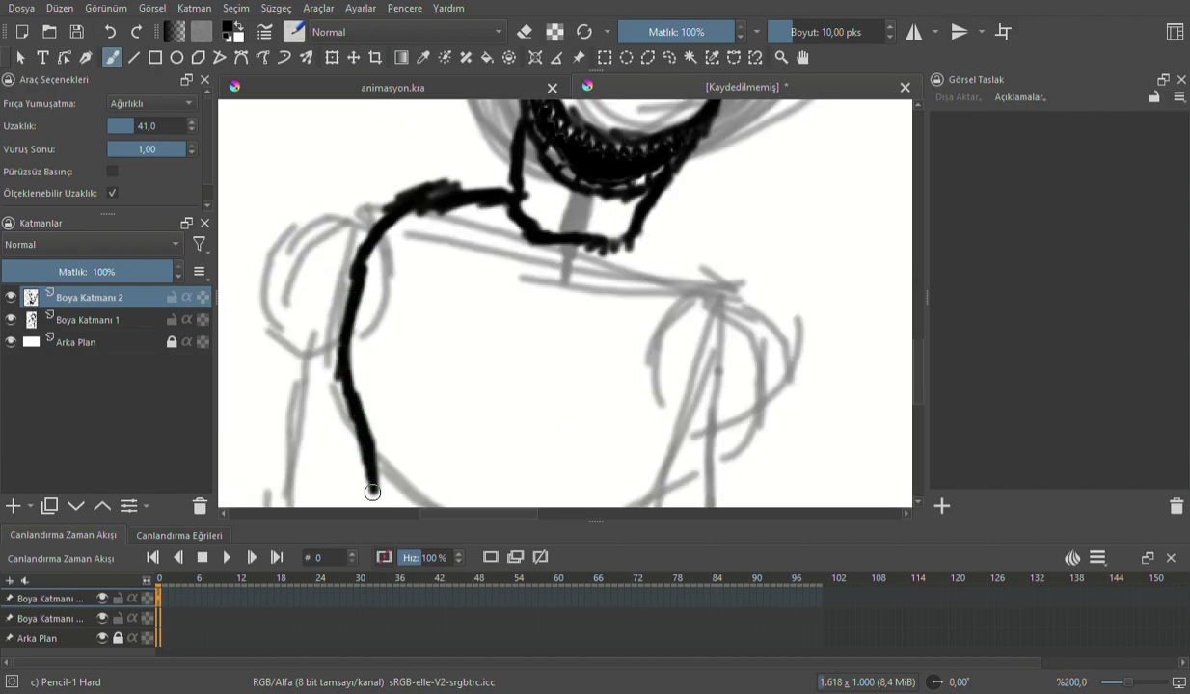
scroll(369, 482, down, 4)
scroll(396, 402, up, 4)
drag(452, 189, 469, 319)
scroll(498, 316, down, 1)
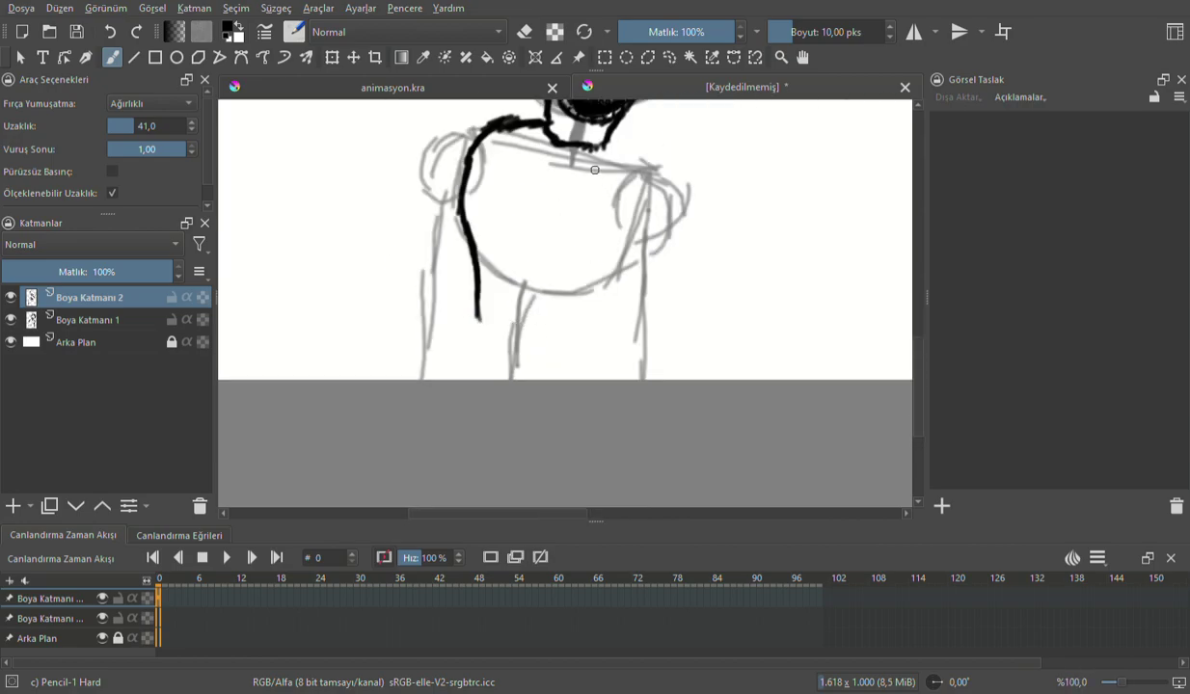
Ink the right shoulder and right torso side, and extend both torso sides toward the canvas's lower edge.
scroll(595, 170, up, 2)
mouse_move(605, 226)
mouse_down()
mouse_move(669, 265)
mouse_move(685, 316)
mouse_move(610, 499)
mouse_up()
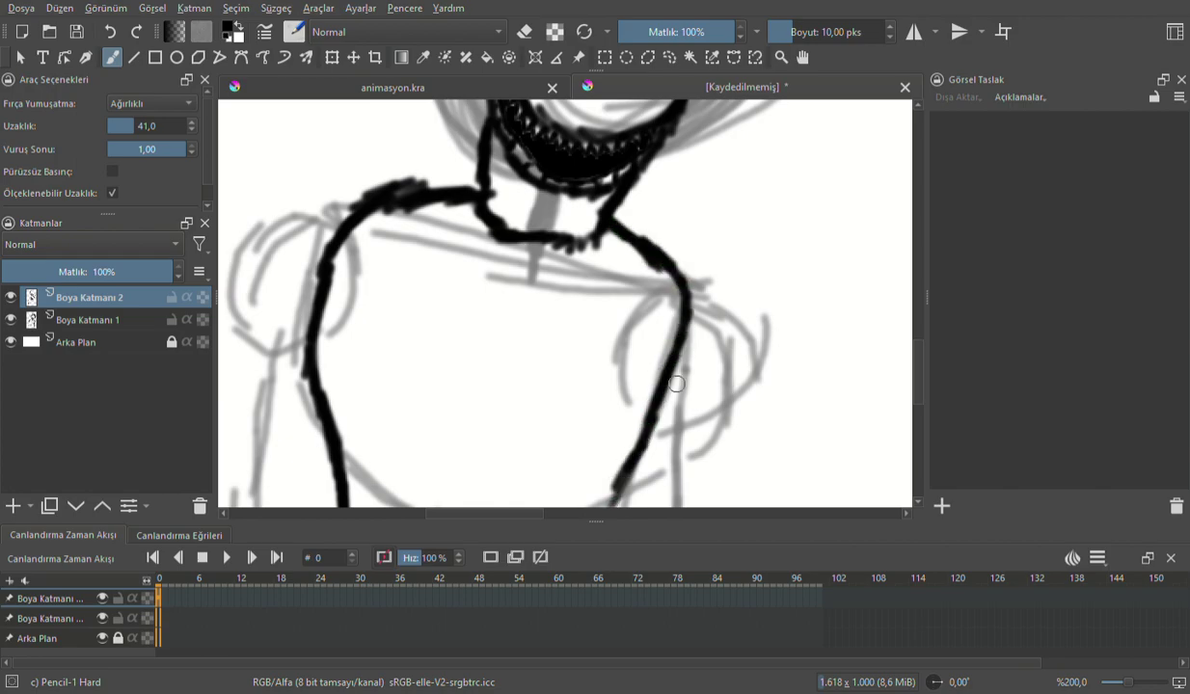
scroll(680, 170, down, 3)
scroll(672, 383, up, 2)
scroll(657, 169, up, 2)
mouse_move(649, 146)
mouse_down()
mouse_move(606, 191)
mouse_move(613, 235)
mouse_move(557, 372)
mouse_up()
mouse_move(576, 313)
mouse_down()
mouse_move(550, 404)
mouse_move(563, 415)
mouse_up()
mouse_move(271, 251)
mouse_down()
mouse_move(266, 293)
mouse_move(292, 438)
mouse_up()
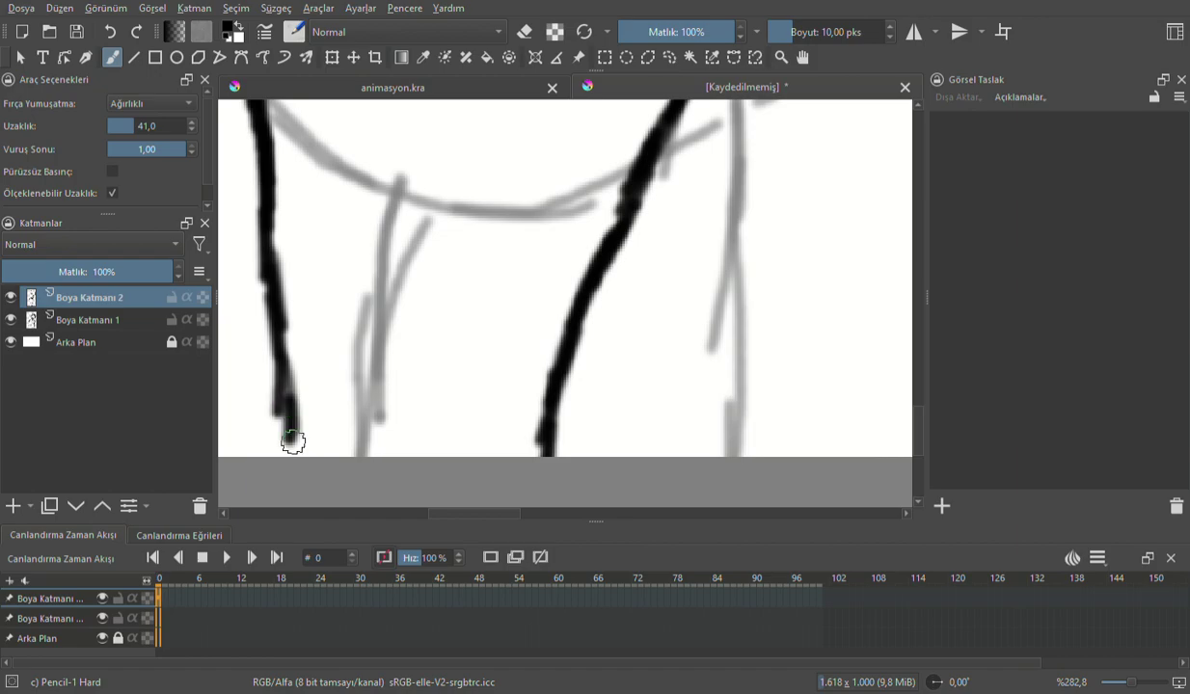
Ink the outer curve of the upper right arm, starting from the shoulder.
scroll(549, 331, down, 4)
scroll(460, 223, up, 3)
mouse_move(446, 168)
mouse_down()
mouse_move(458, 165)
mouse_move(491, 218)
mouse_move(494, 246)
mouse_up()
Try to ink the inner line of the right arm across the torso edge, and undo that stroke.
mouse_move(383, 215)
mouse_down()
mouse_move(396, 302)
mouse_move(371, 385)
mouse_up()
scroll(435, 231, down, 2)
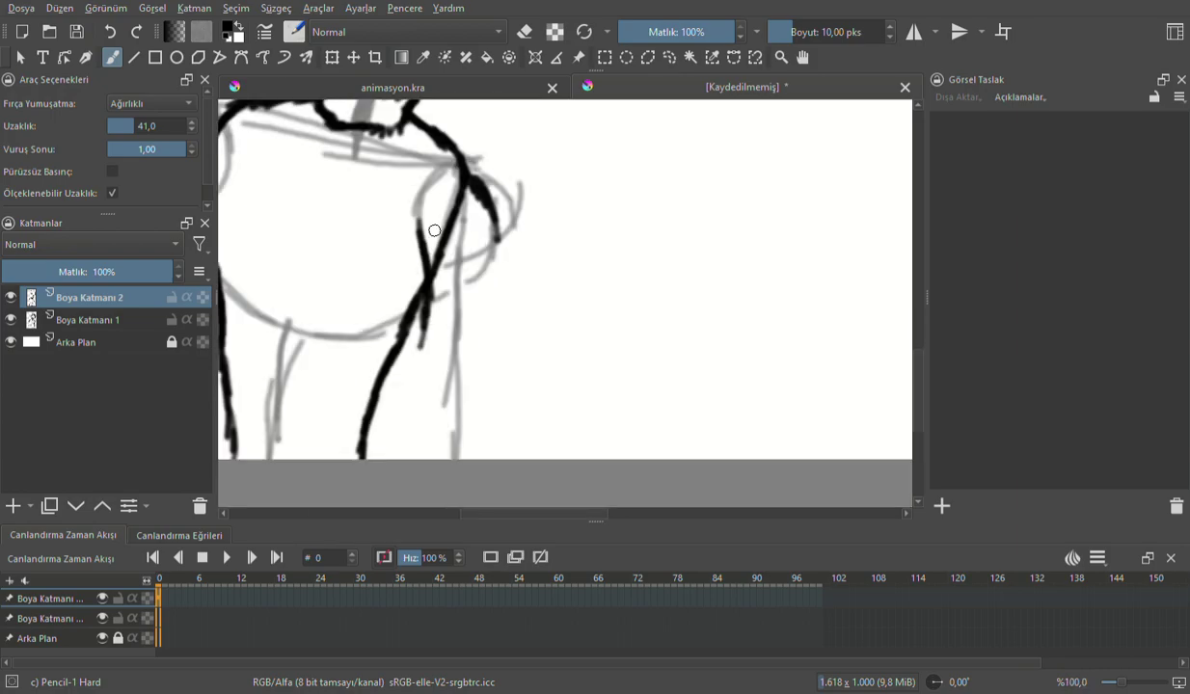
click(106, 37)
Ink the inner line of the right arm from the armpit down to the canvas's lower edge.
scroll(490, 269, up, 1)
drag(410, 256, 425, 416)
scroll(429, 355, down, 2)
scroll(444, 350, up, 1)
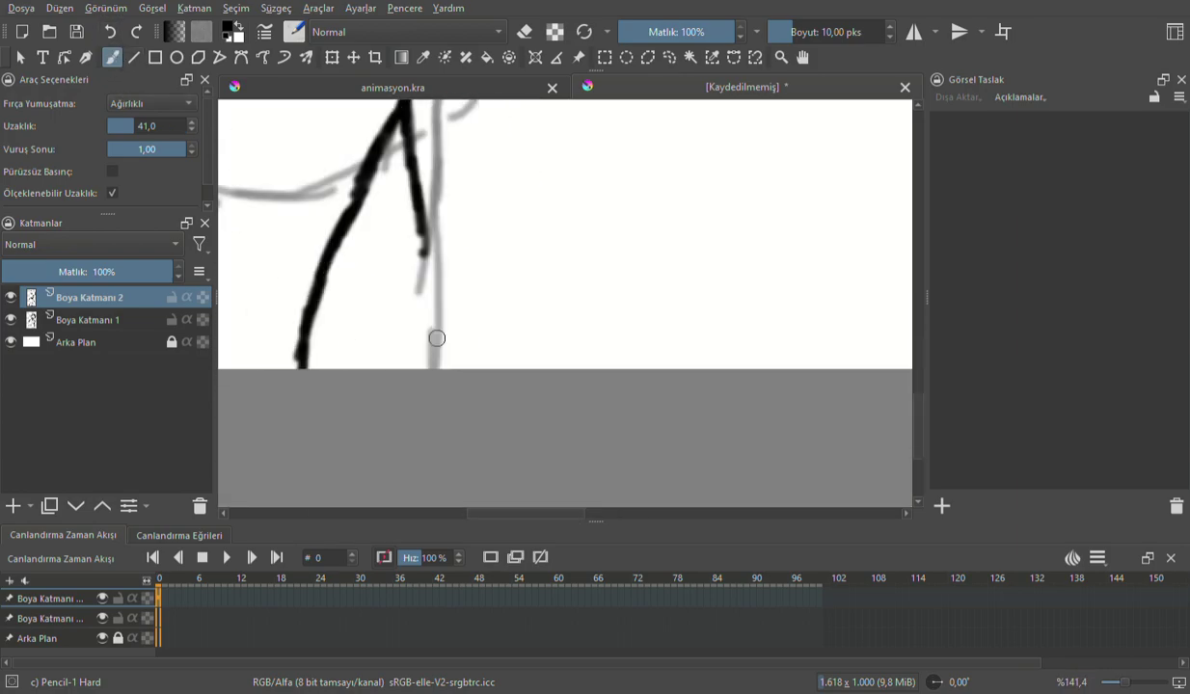
drag(420, 224, 427, 356)
Extend the outer line of the right arm from the shoulder curve down toward the canvas's lower edge.
scroll(451, 341, down, 3)
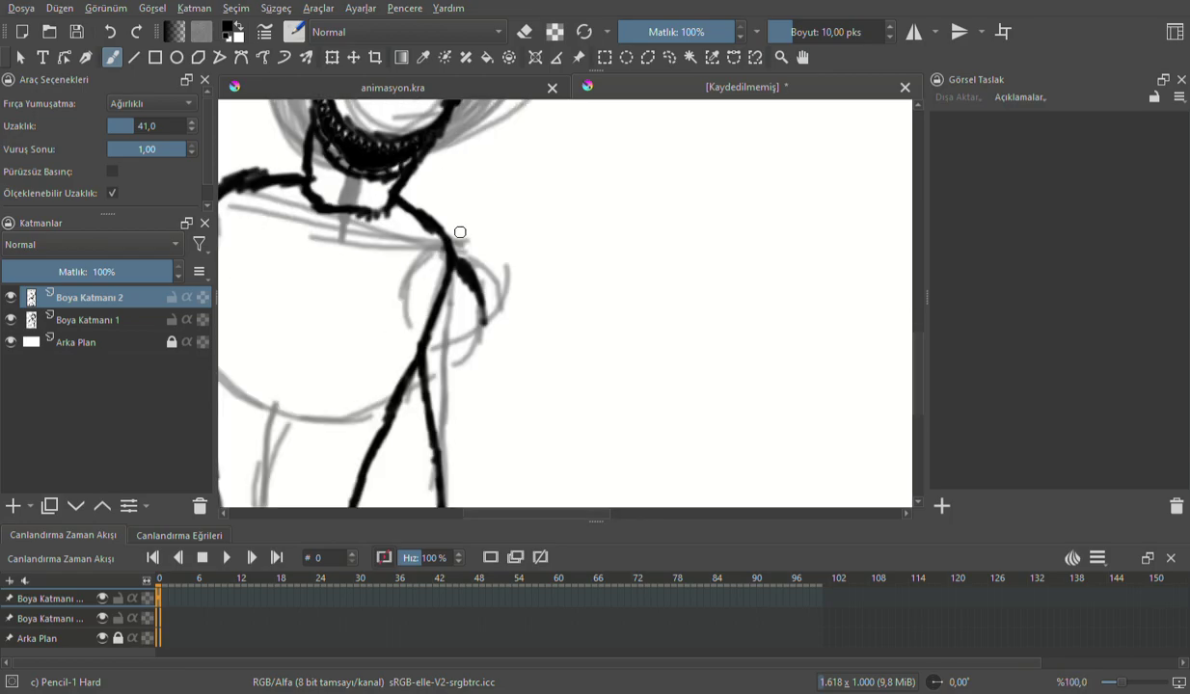
scroll(465, 243, up, 1)
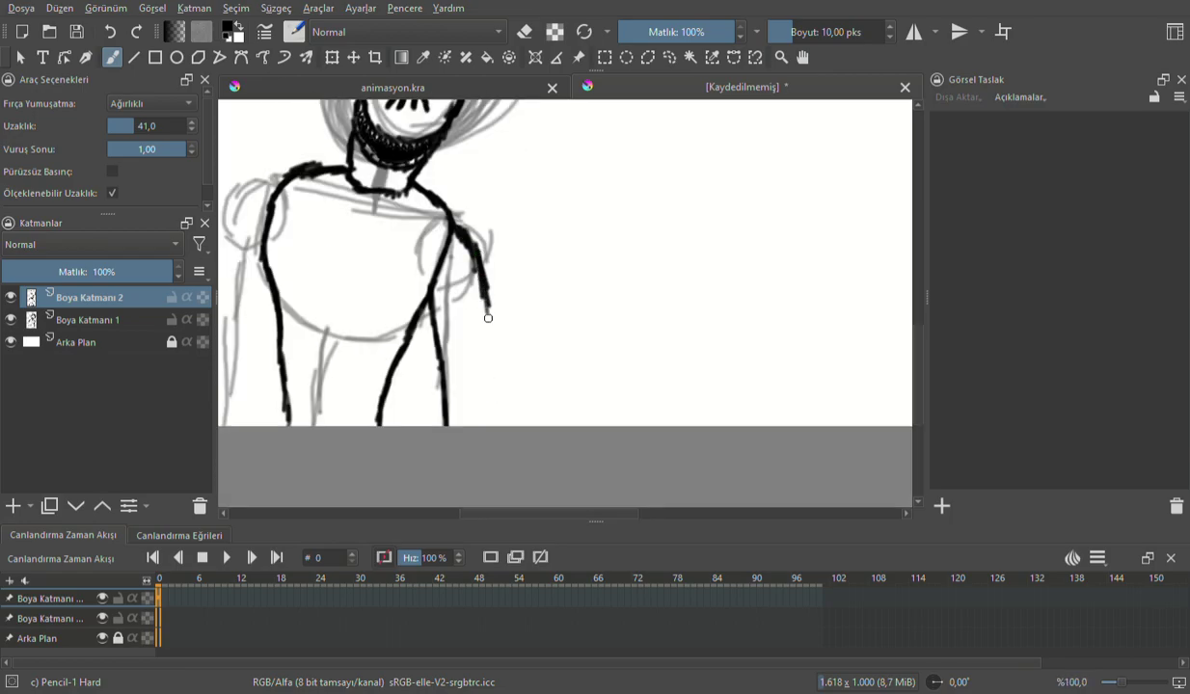
scroll(472, 405, down, 1)
scroll(447, 373, up, 4)
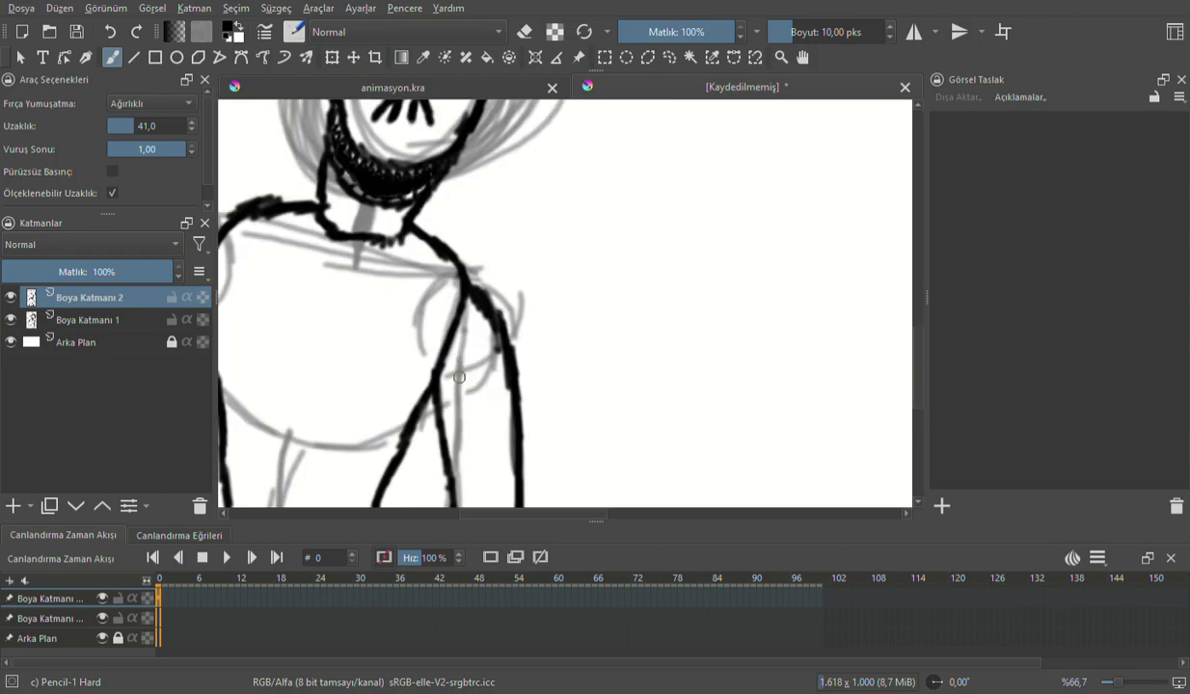
Erase the inked line crossing the right arm between the shoulder and the armpit, and return the brush to painting.
scroll(437, 321, down, 2)
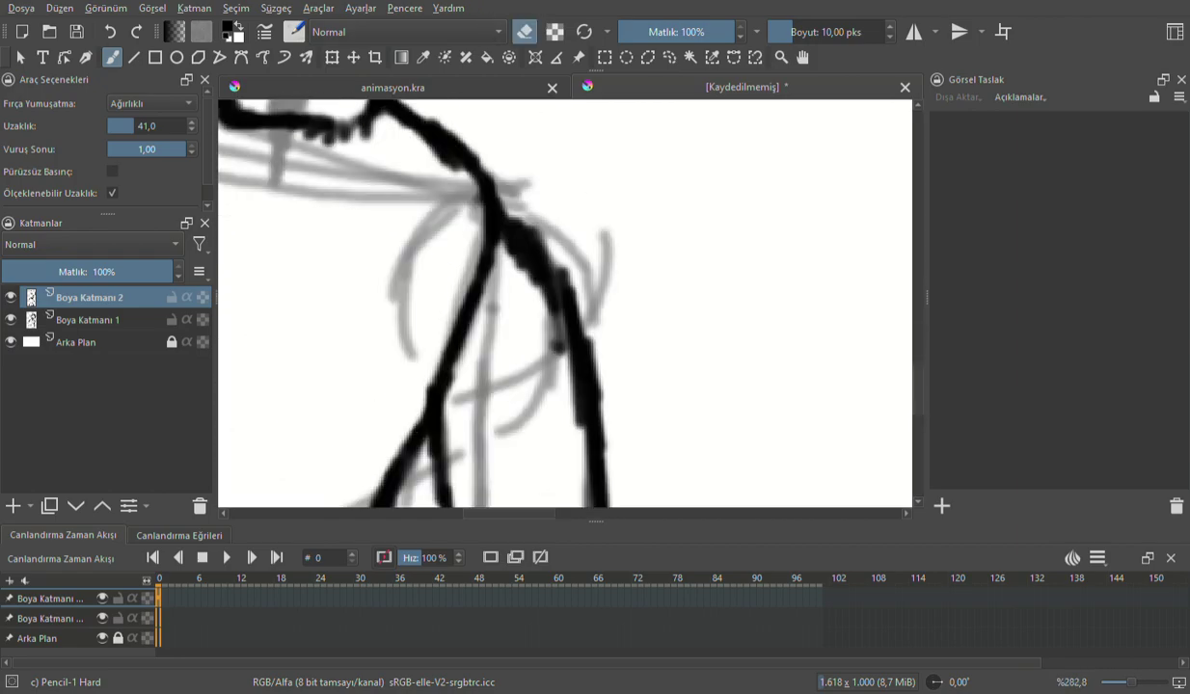
mouse_move(453, 387)
mouse_down()
mouse_move(418, 401)
mouse_move(466, 400)
mouse_move(436, 341)
mouse_move(456, 381)
mouse_move(444, 326)
mouse_up()
mouse_move(459, 388)
mouse_down()
mouse_move(453, 278)
mouse_move(457, 352)
mouse_move(454, 285)
mouse_move(495, 319)
mouse_move(482, 227)
mouse_move(488, 239)
mouse_move(460, 227)
mouse_up()
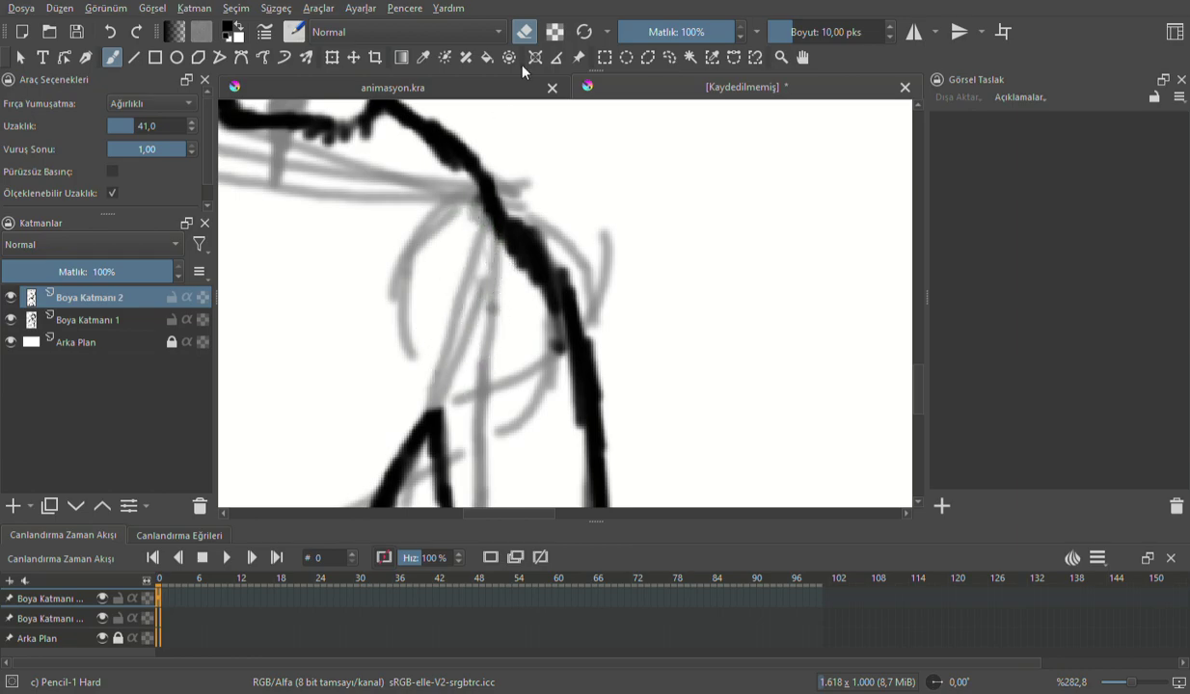
click(527, 31)
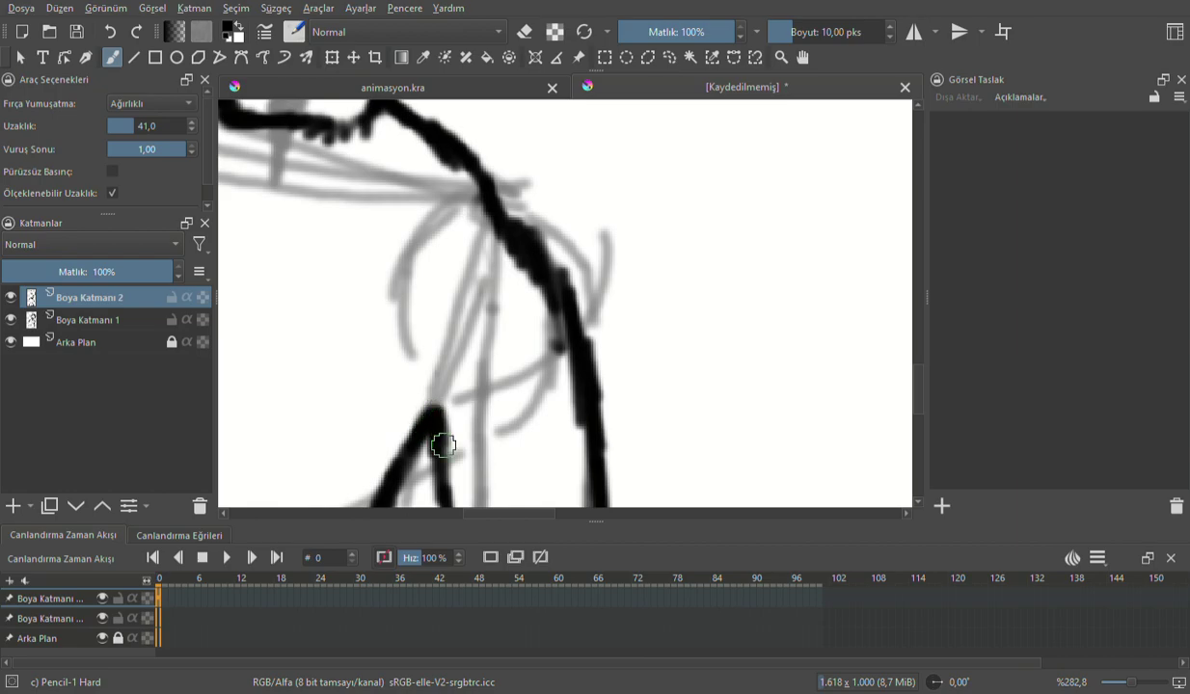
Ink the inner and outer lines of the left arm from the armpit and shoulder down to the canvas's lower edge.
scroll(425, 390, down, 6)
scroll(367, 371, up, 3)
scroll(416, 434, down, 2)
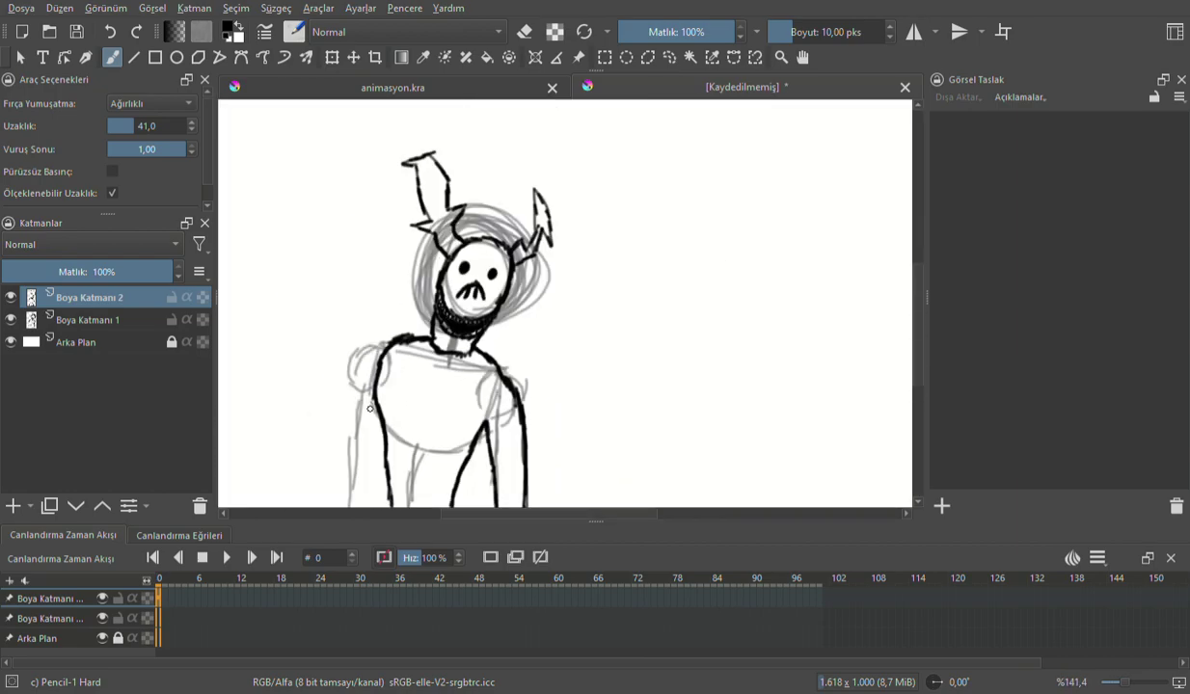
scroll(405, 396, down, 2)
scroll(392, 357, up, 2)
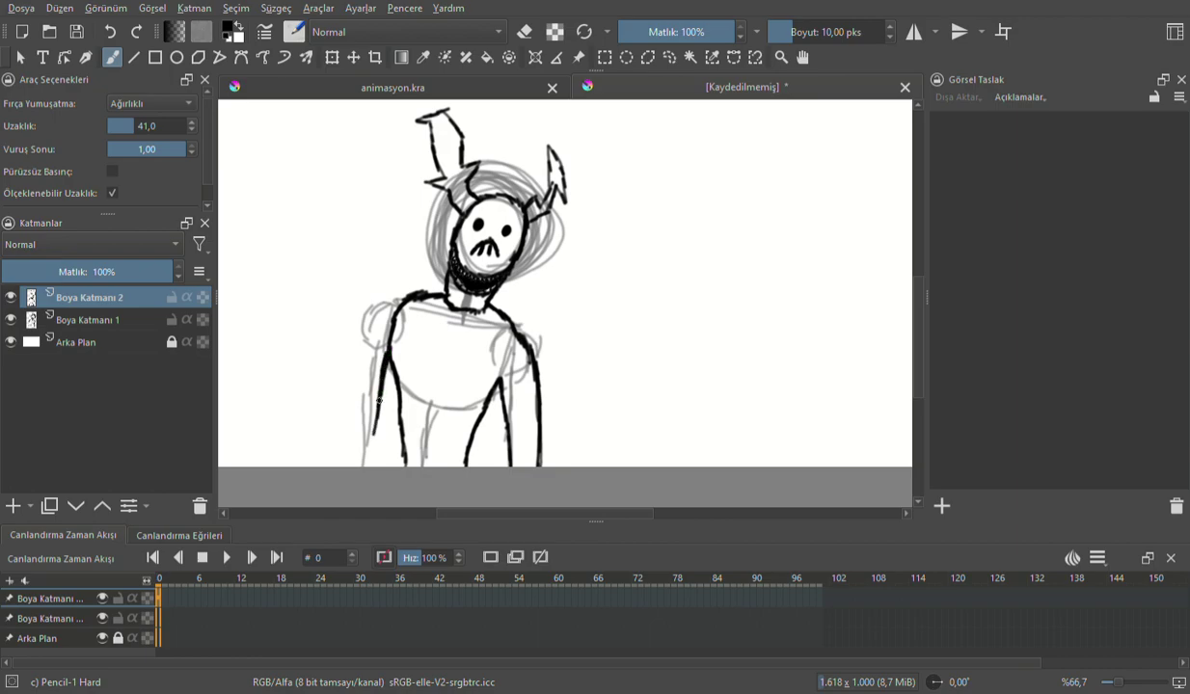
scroll(369, 467, up, 2)
scroll(343, 441, down, 1)
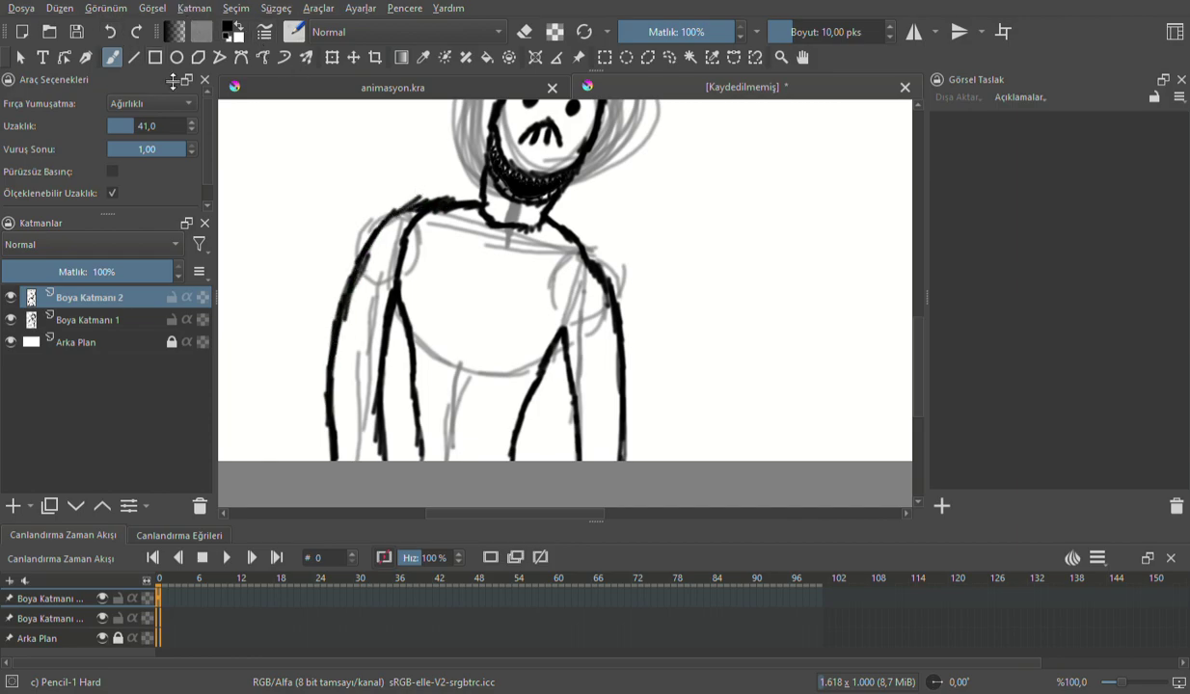
Erase the inked torso line from the left armpit up toward the left shoulder.
scroll(357, 218, down, 1)
scroll(377, 225, up, 3)
key(e)
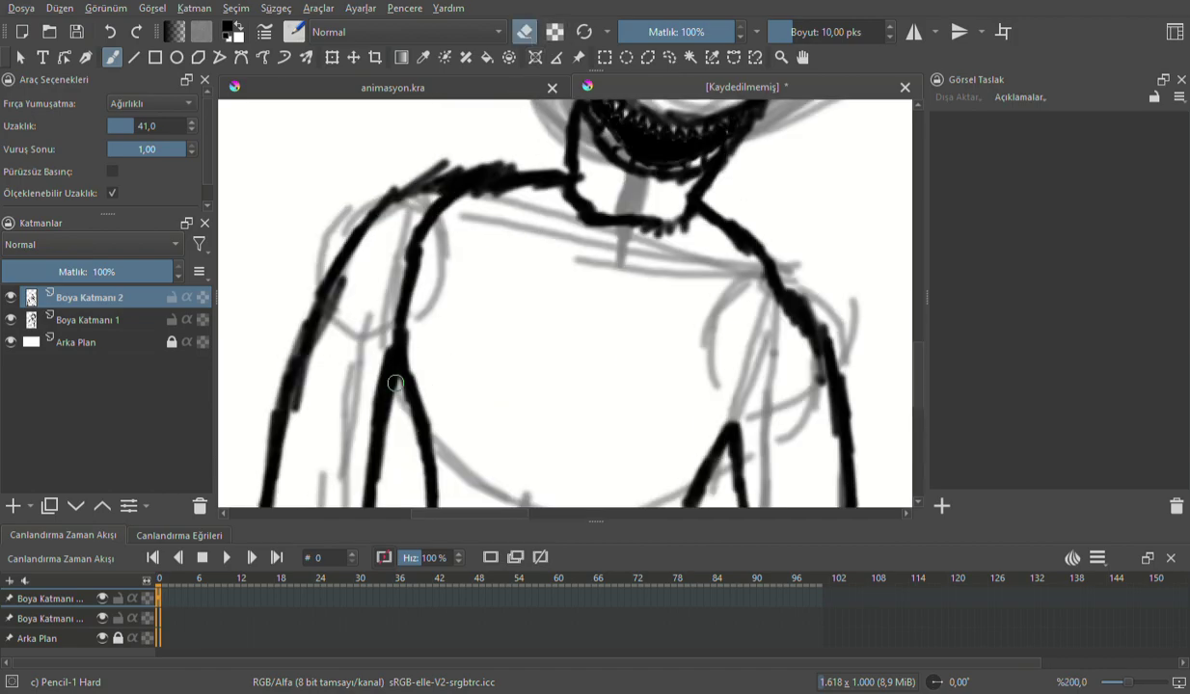
scroll(412, 367, up, 2)
mouse_move(380, 313)
mouse_down()
mouse_move(421, 354)
mouse_move(370, 363)
mouse_move(437, 243)
mouse_move(423, 236)
mouse_move(389, 304)
mouse_move(428, 234)
mouse_move(412, 330)
mouse_up()
scroll(428, 274, down, 1)
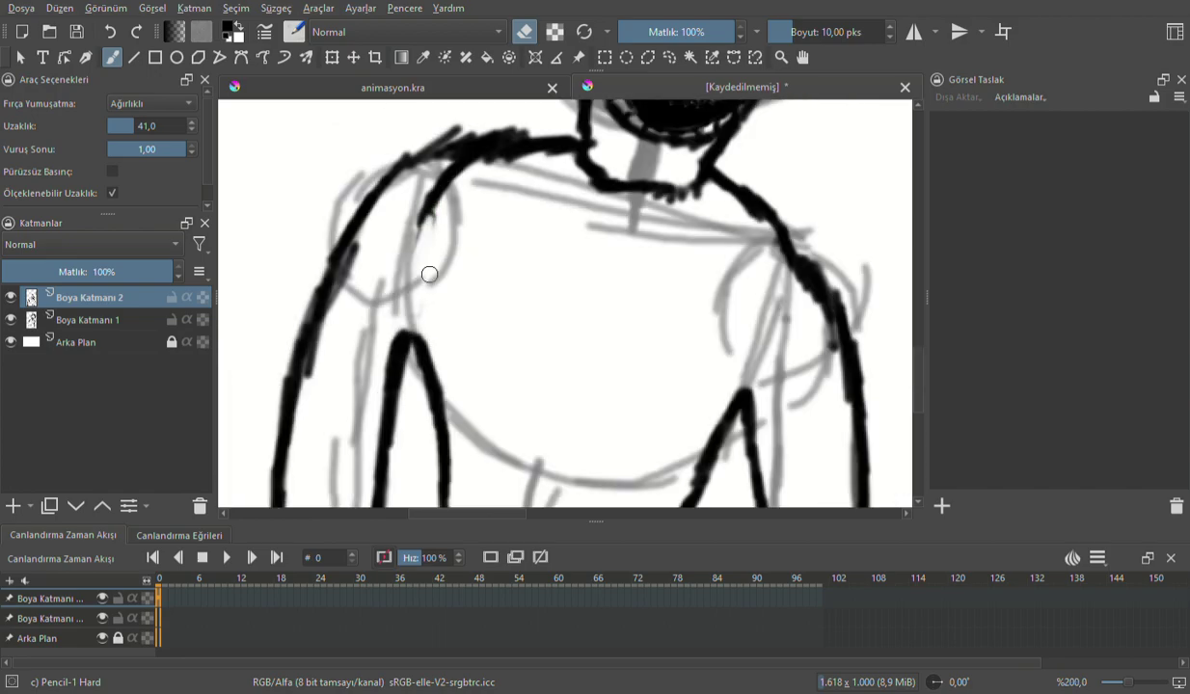
Erase the leftover line and rough edges around the left shoulder, and switch the brush back to painting.
scroll(468, 178, up, 2)
mouse_move(468, 179)
mouse_down()
mouse_move(538, 144)
mouse_move(489, 173)
mouse_move(428, 252)
mouse_move(445, 209)
mouse_move(399, 277)
mouse_move(465, 218)
mouse_move(446, 230)
mouse_move(425, 208)
mouse_move(567, 180)
mouse_move(552, 172)
mouse_move(607, 144)
mouse_move(570, 157)
mouse_move(619, 164)
mouse_up()
scroll(619, 164, down, 6)
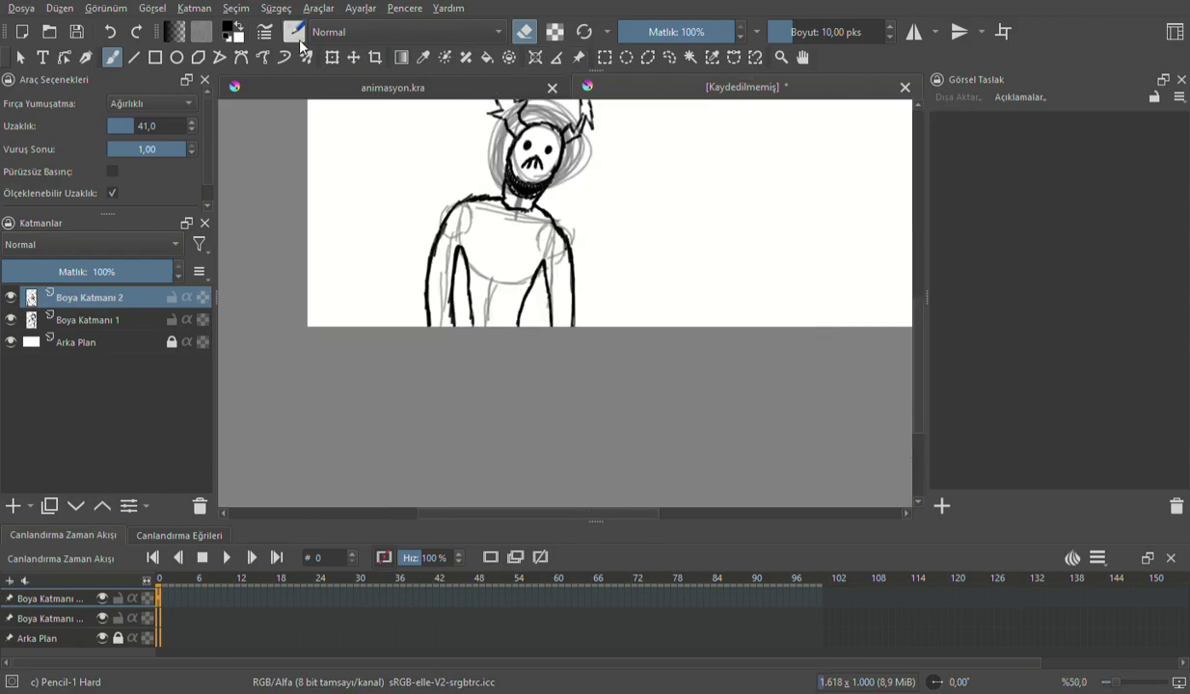
click(524, 31)
scroll(504, 219, down, 5)
scroll(504, 219, up, 7)
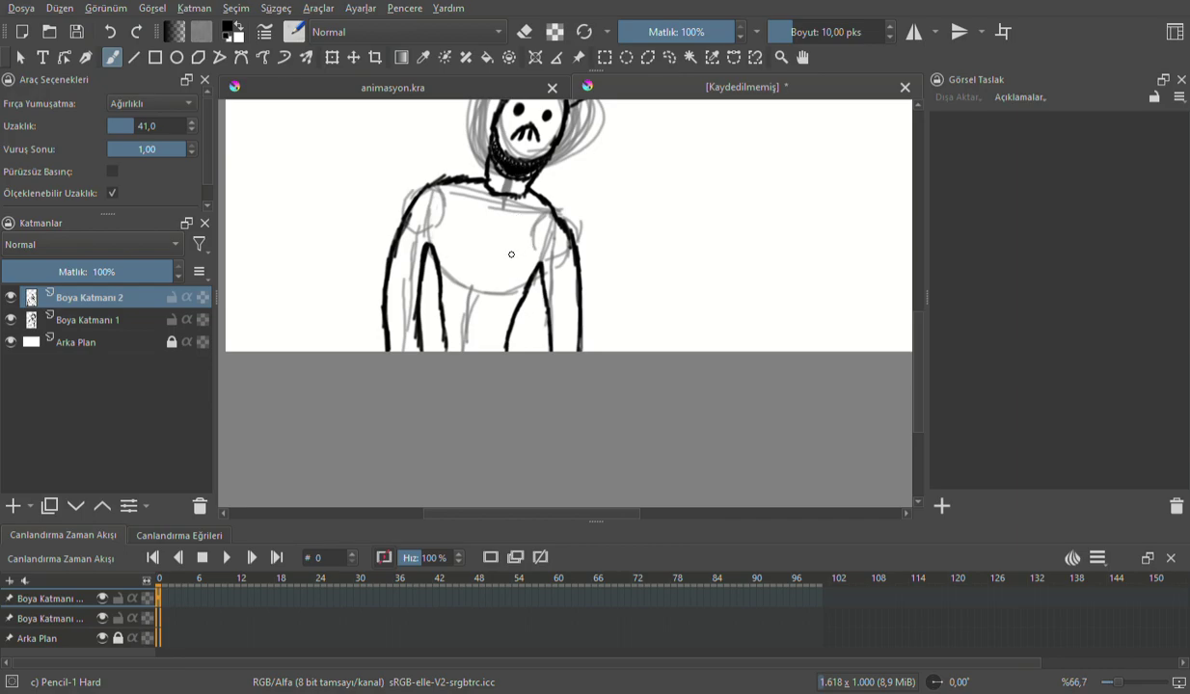
scroll(479, 183, down, 3)
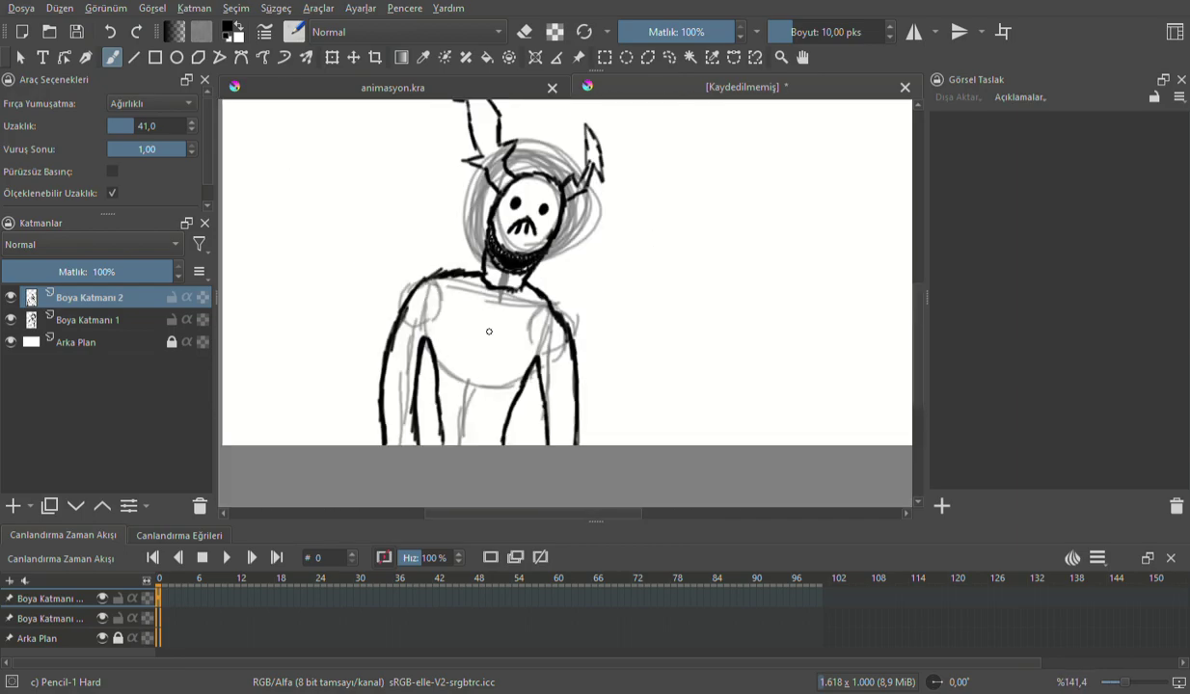